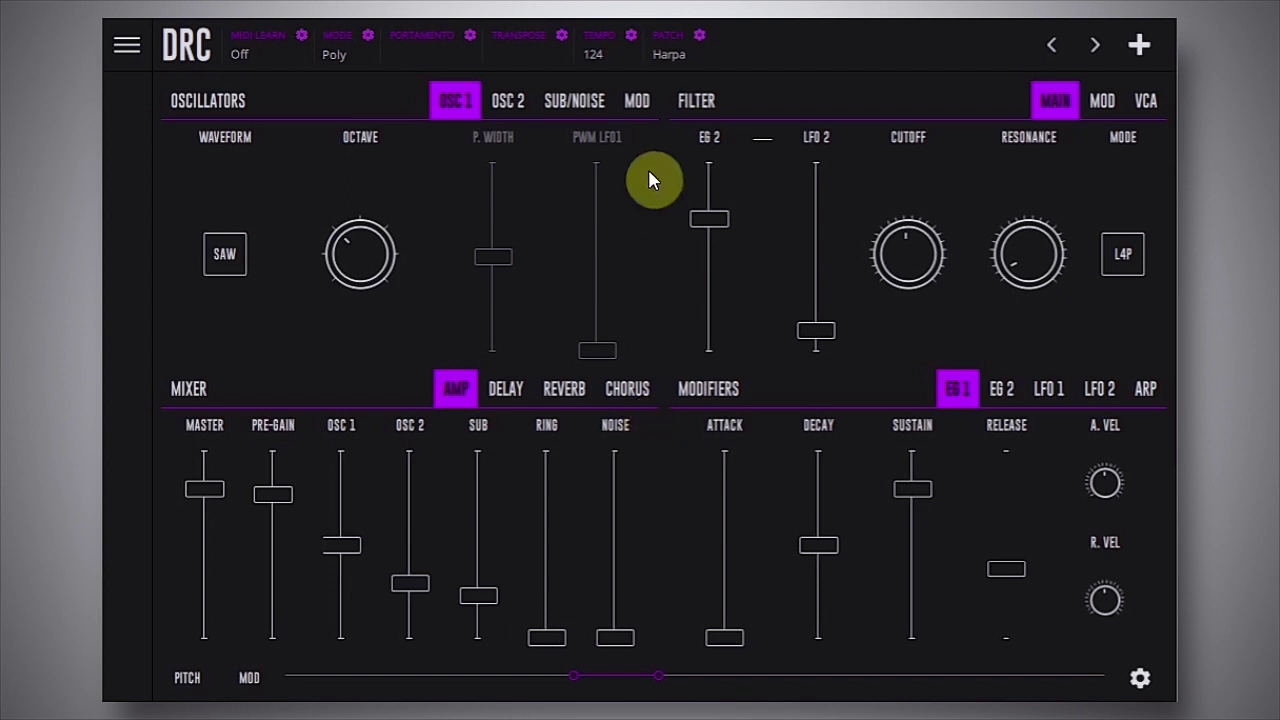
- Step forward through the preset patches one at a time to audition them, including Bronze, Barrel Bass, Oddities, Silk String and Glass Drops
left_click(1095, 46)
left_click(1095, 46)
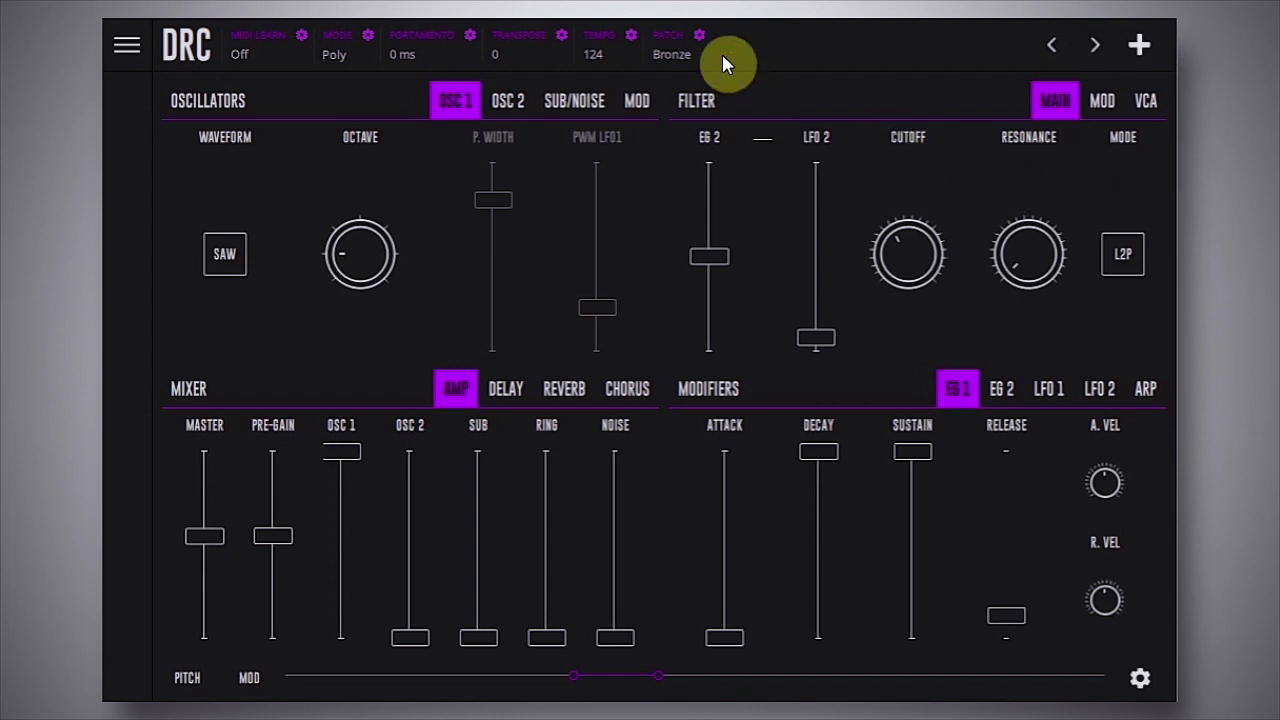
left_click(1094, 46)
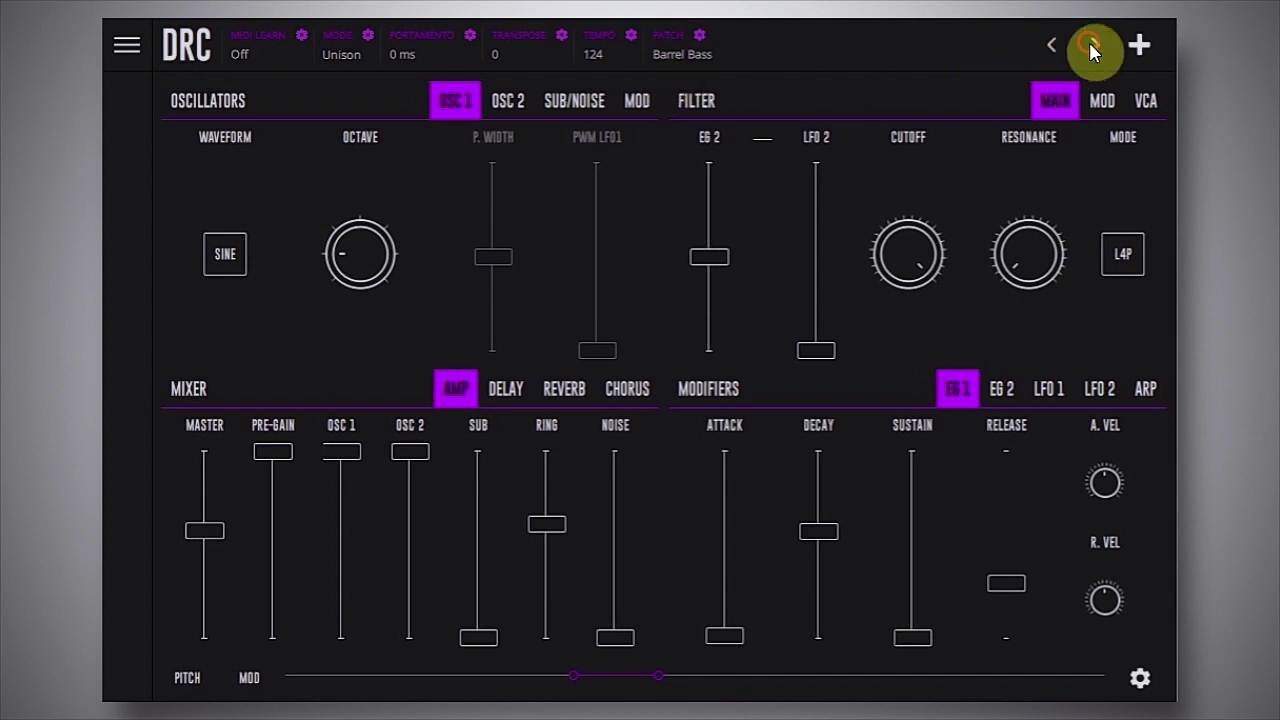
left_click(1090, 45)
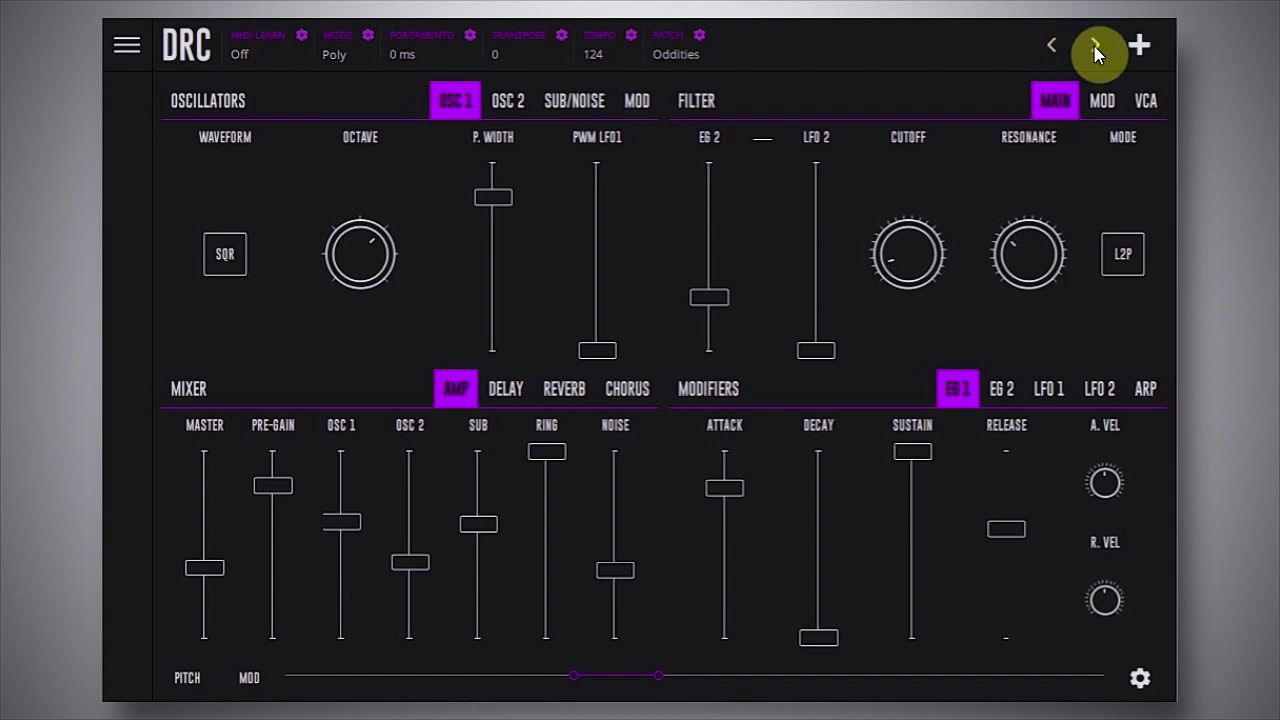
left_click(1096, 48)
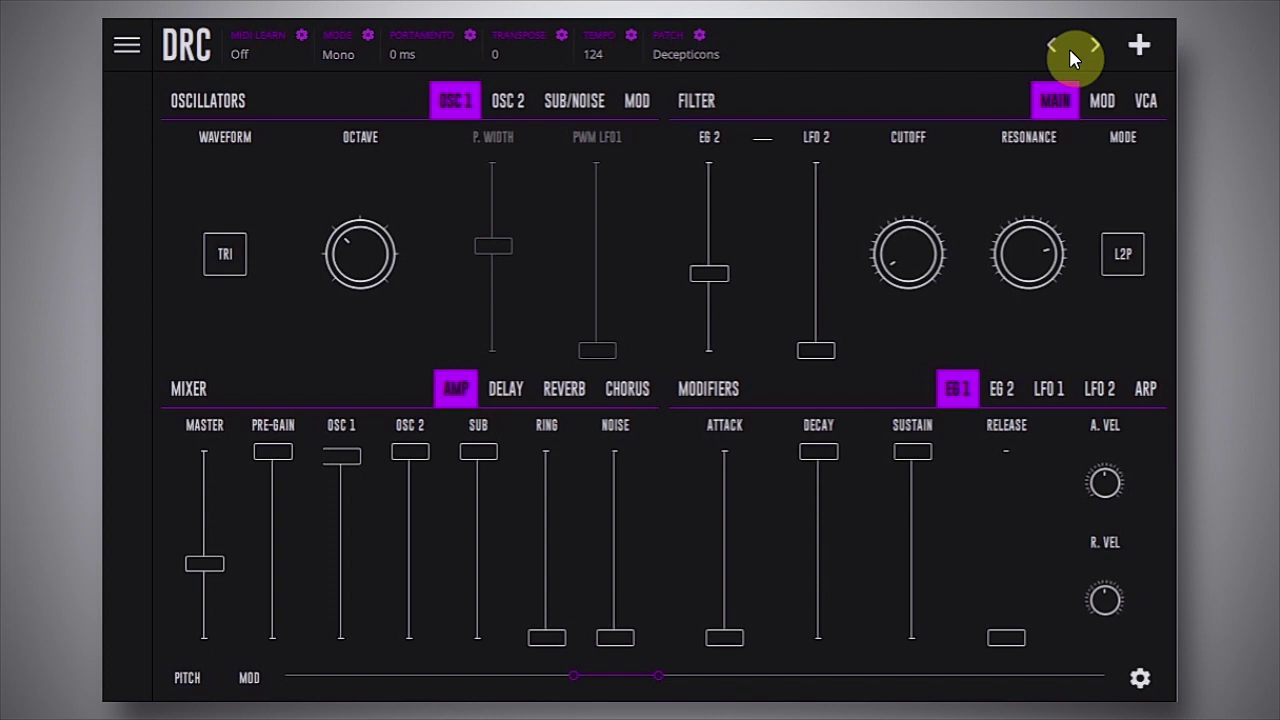
left_click(1098, 45)
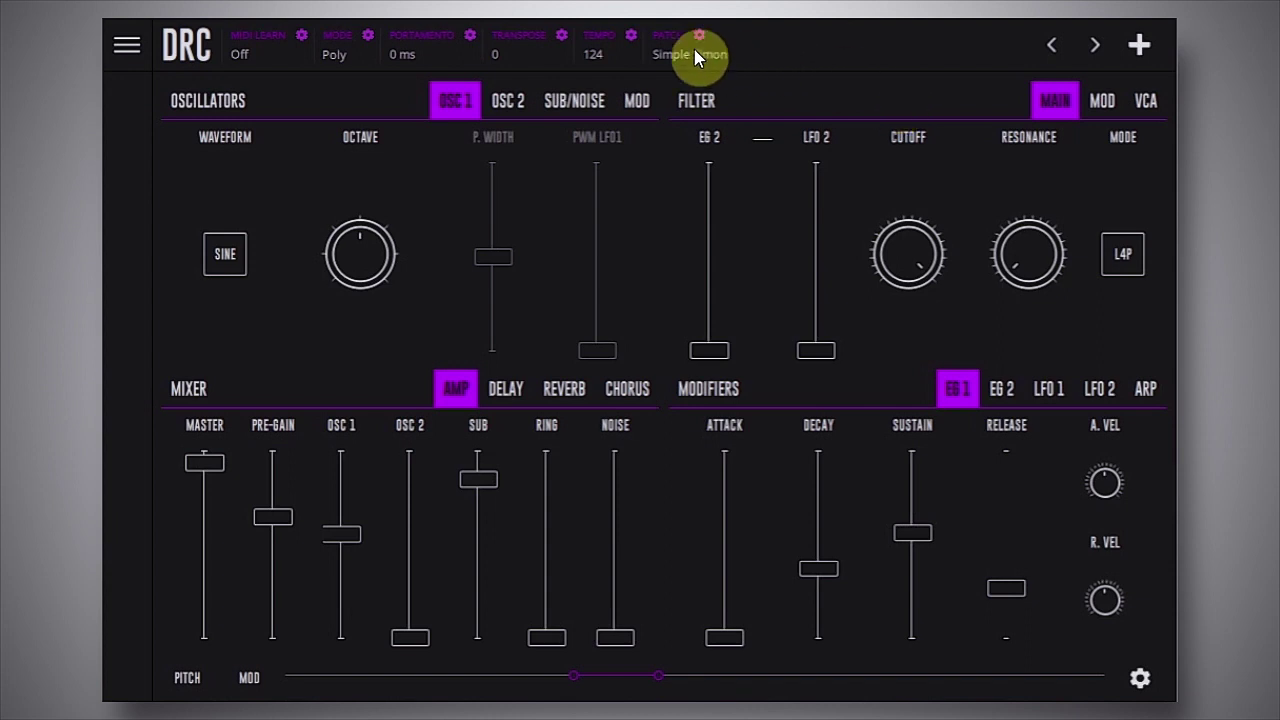
left_click(1093, 44)
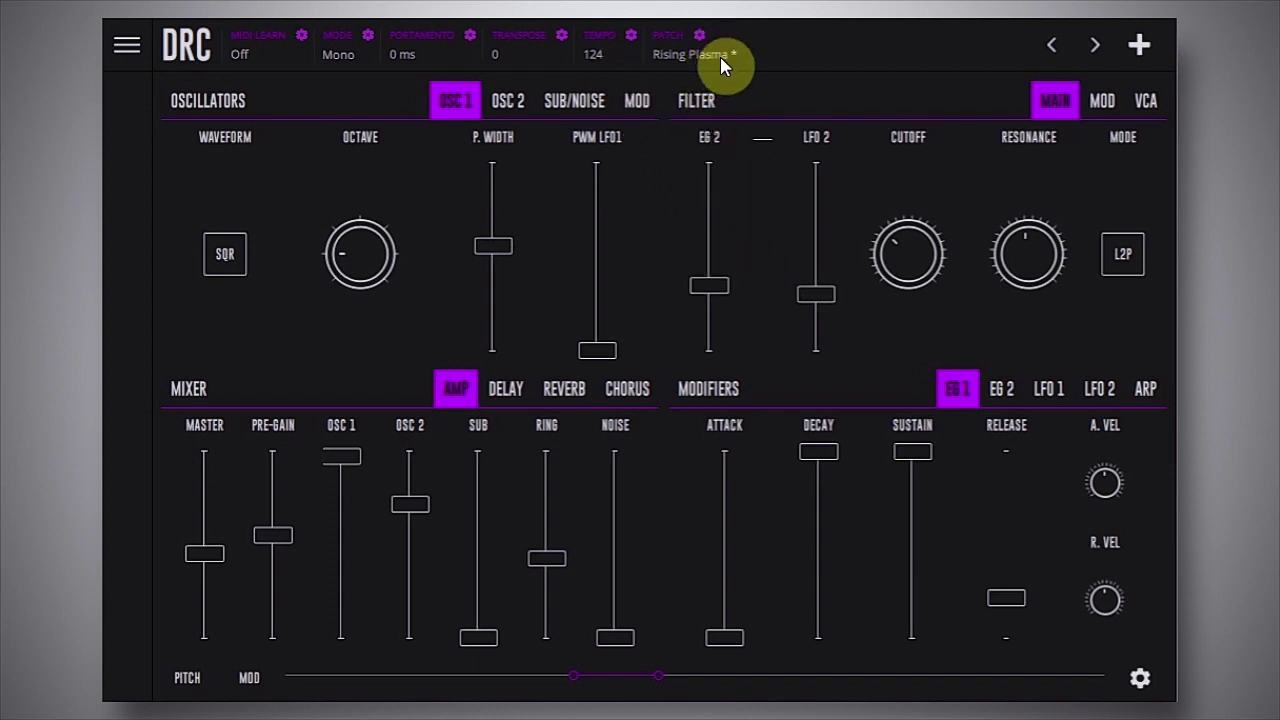
left_click(1093, 50)
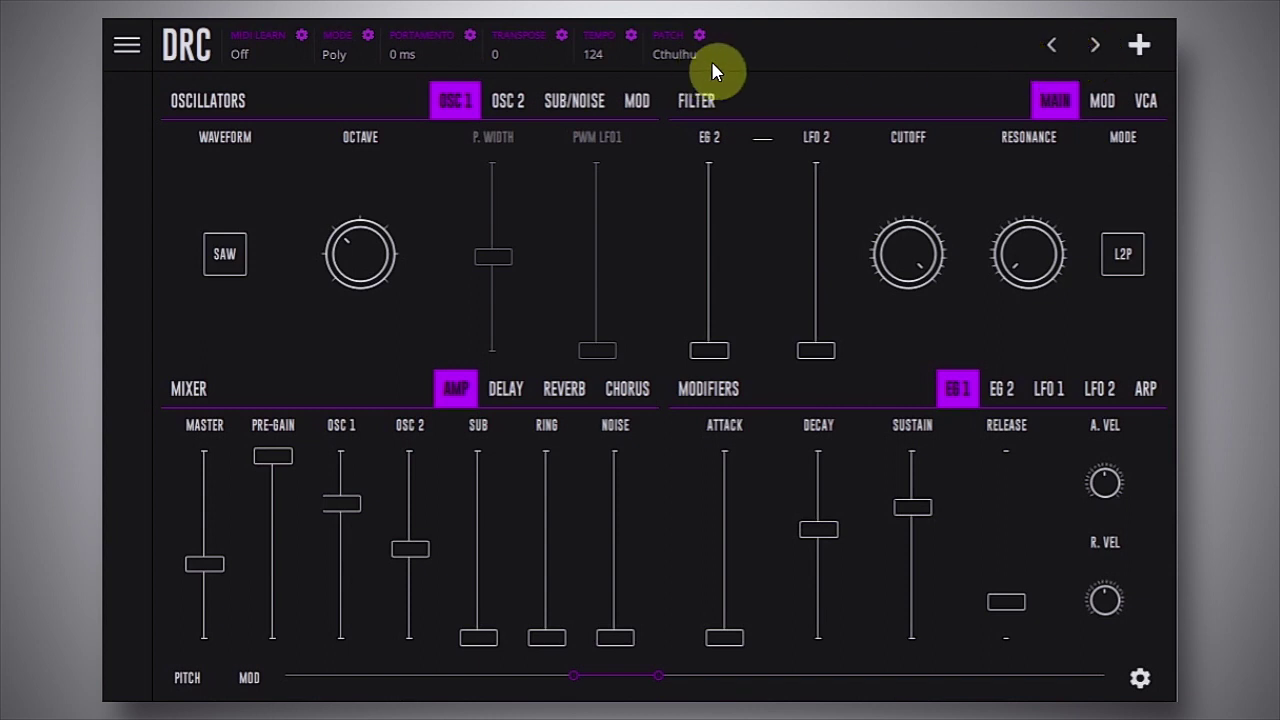
left_click(1096, 48)
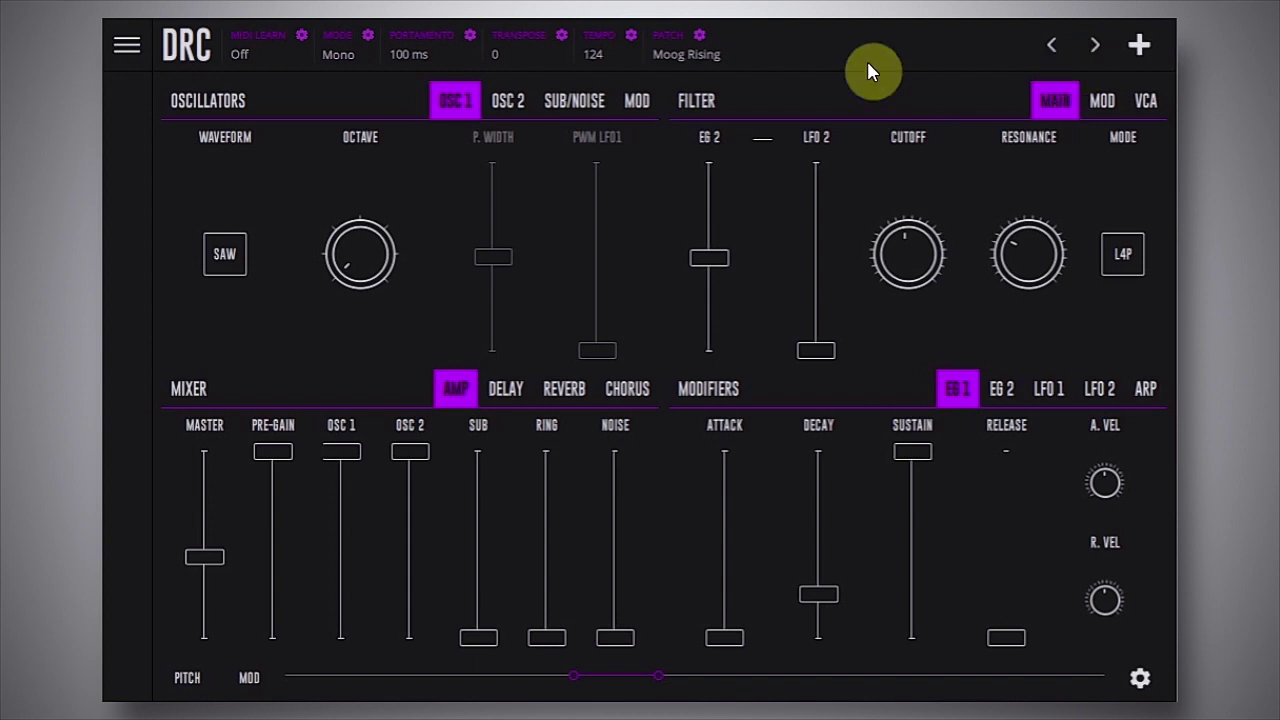
left_click(1100, 52)
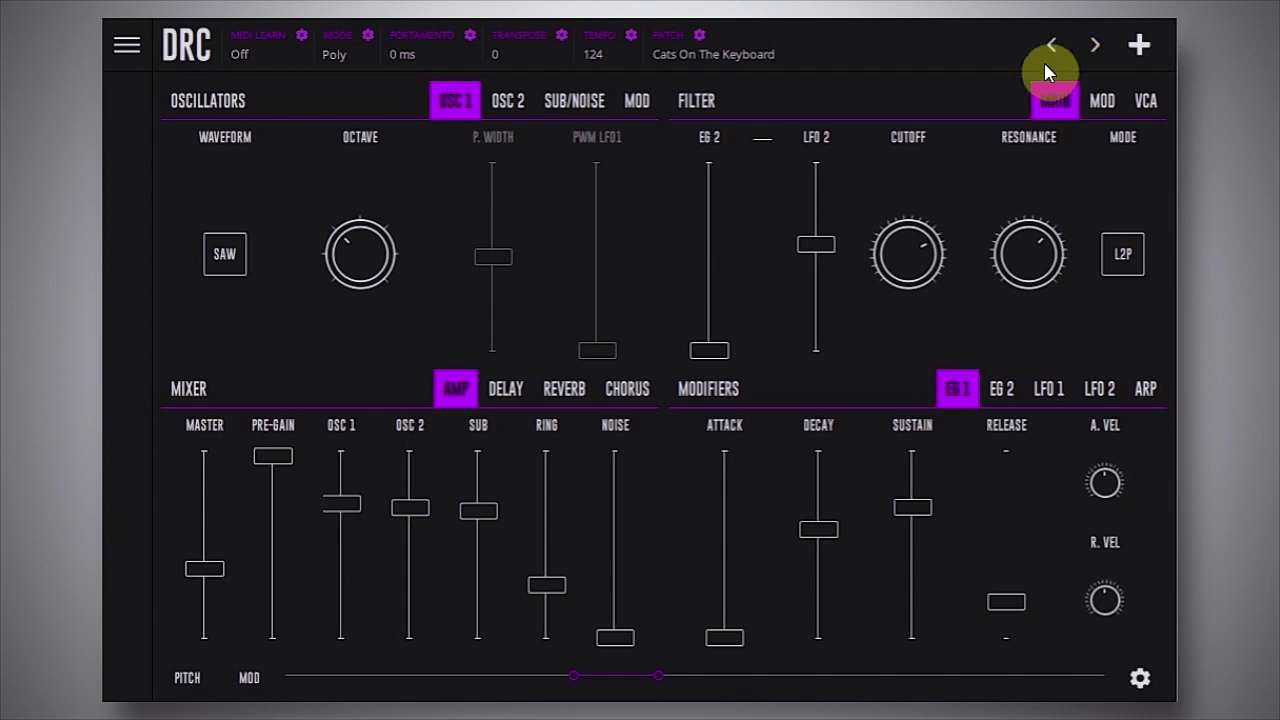
left_click(1095, 47)
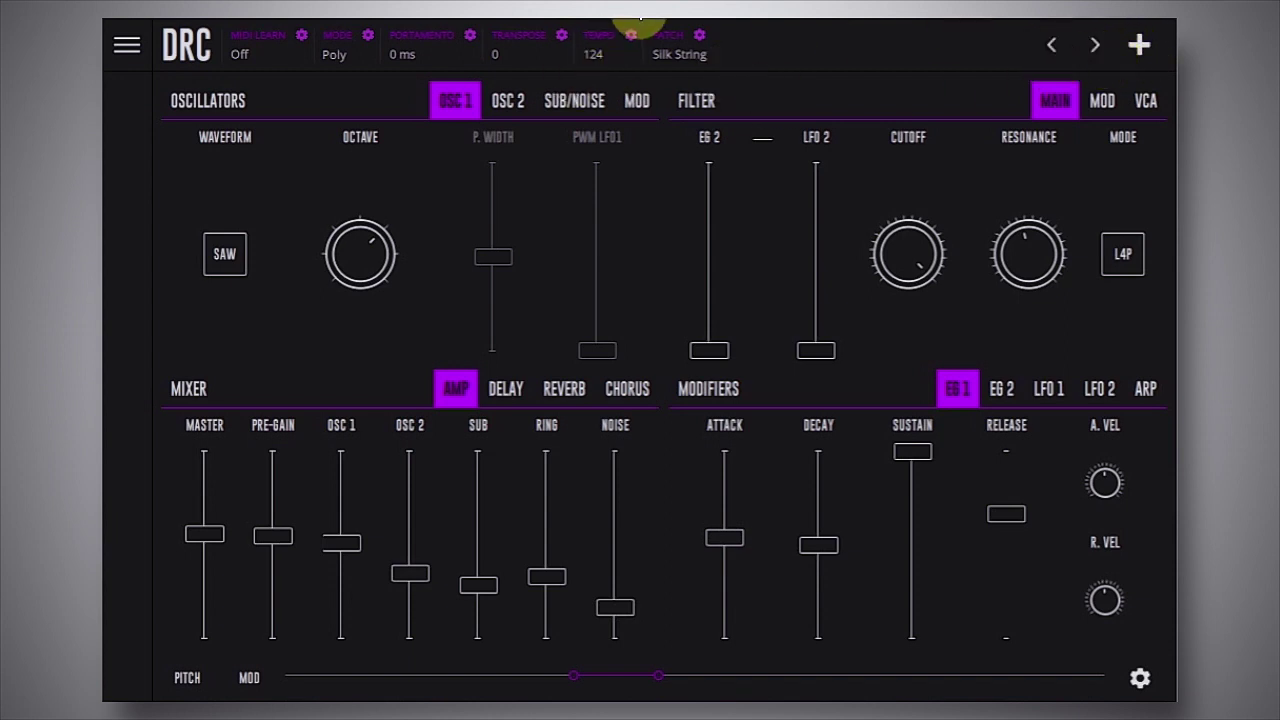
left_click(1097, 47)
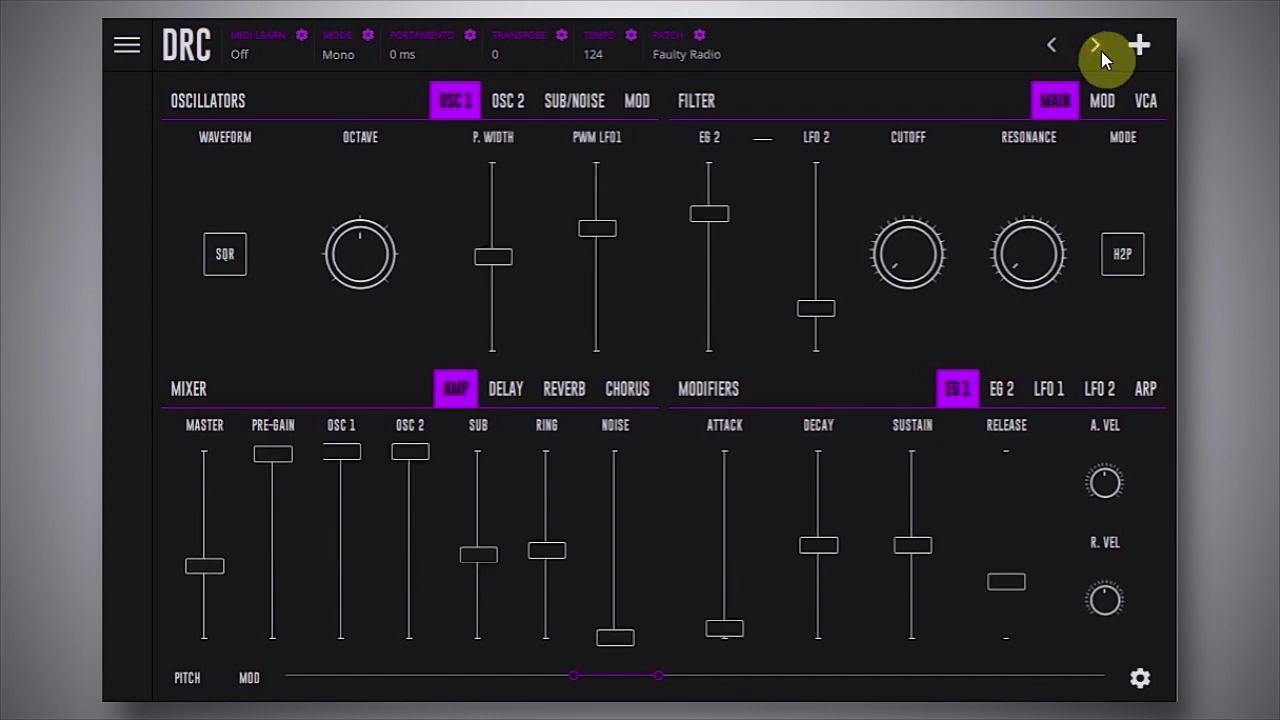
left_click(1095, 47)
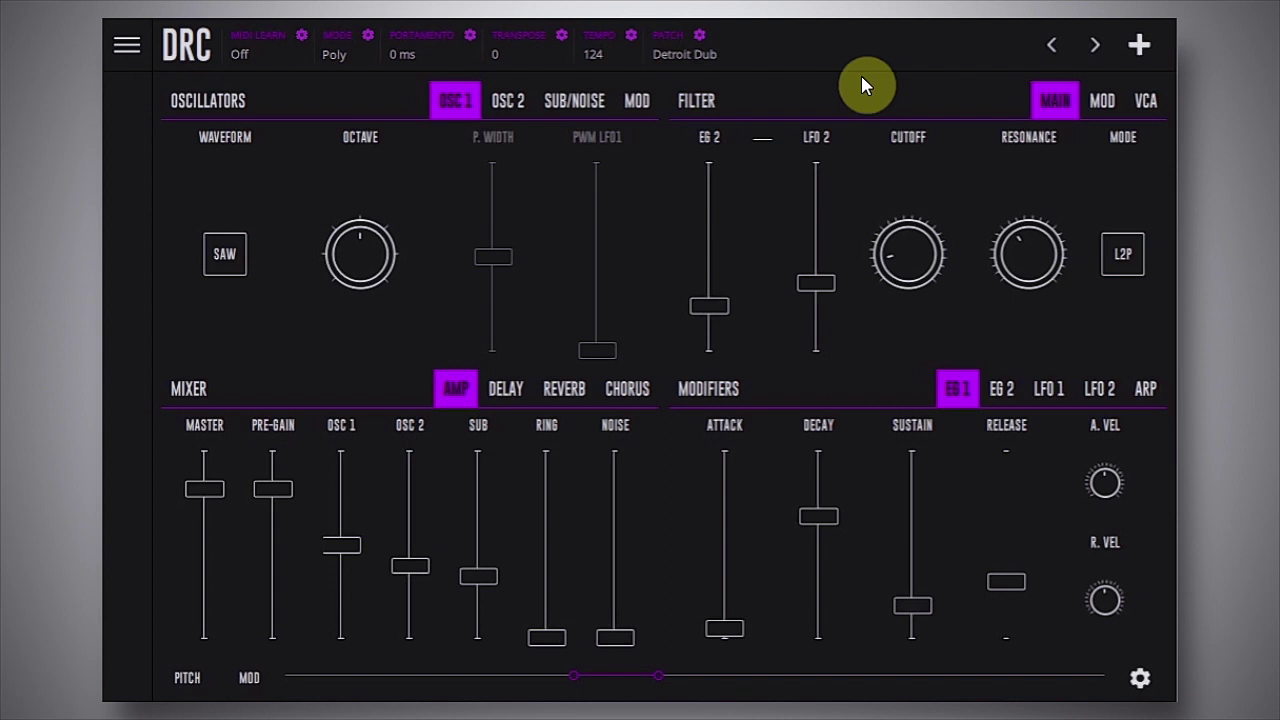
left_click(1096, 45)
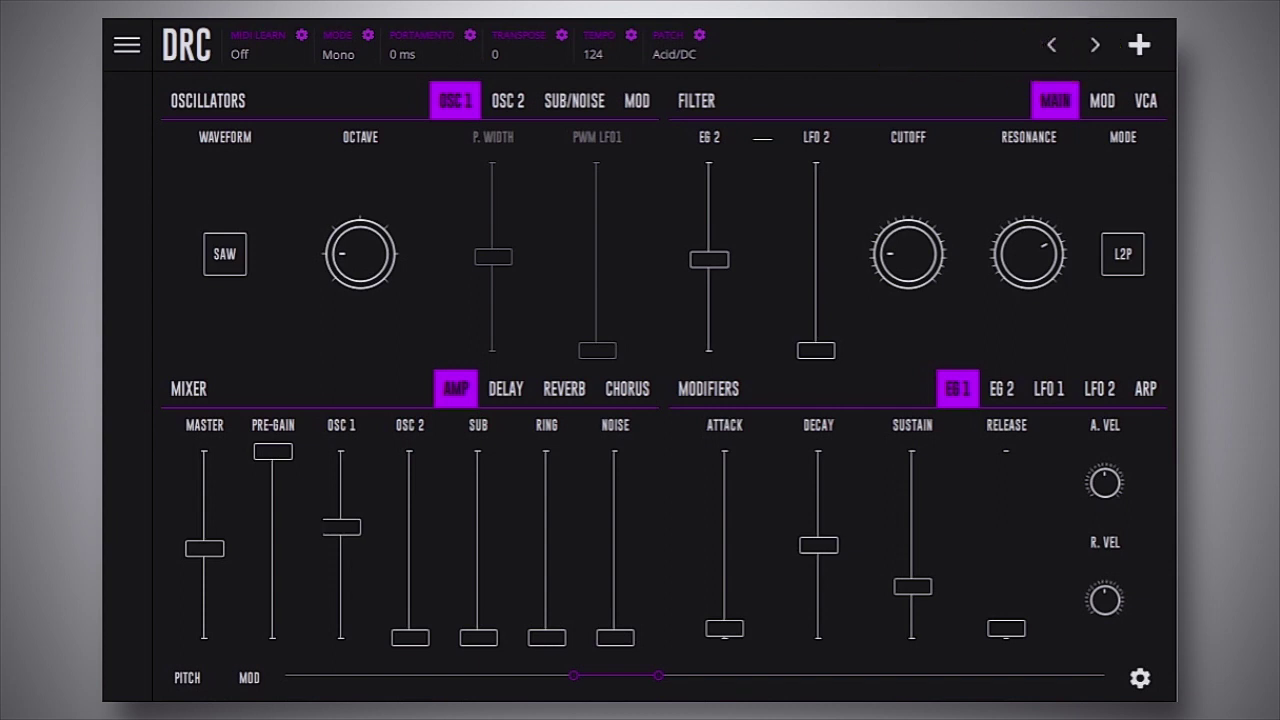
left_click(1099, 50)
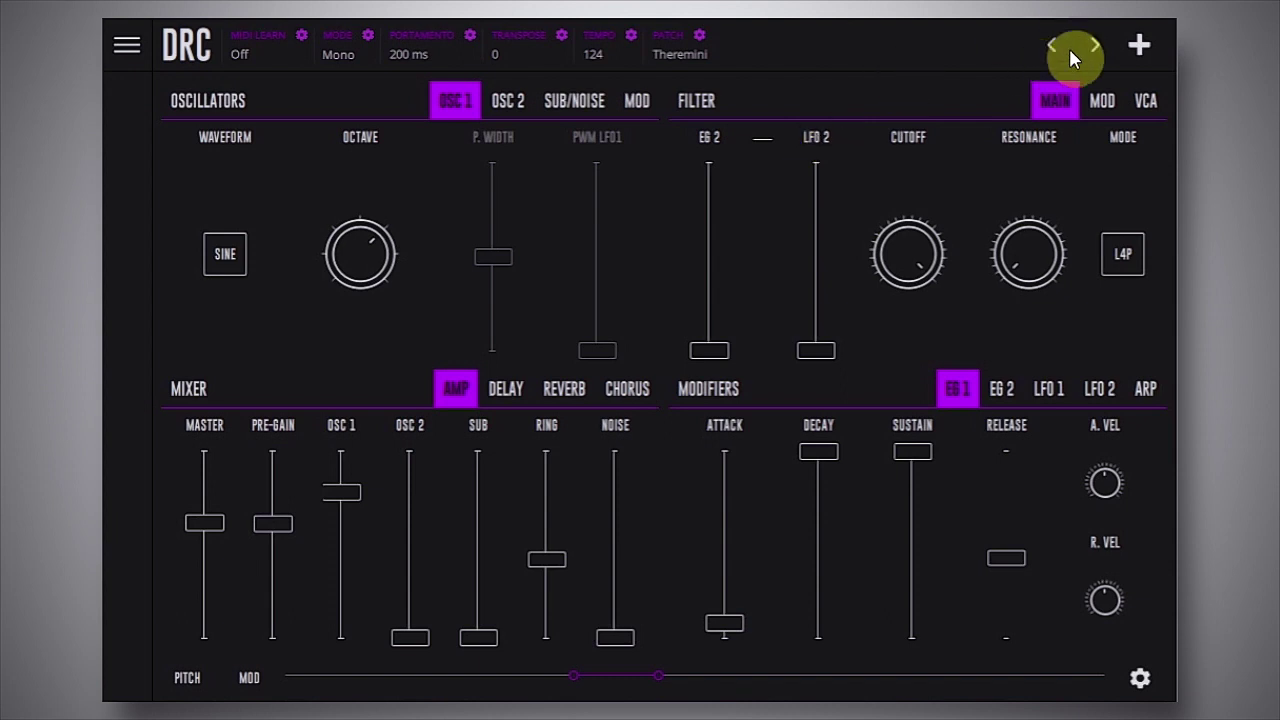
left_click(1095, 46)
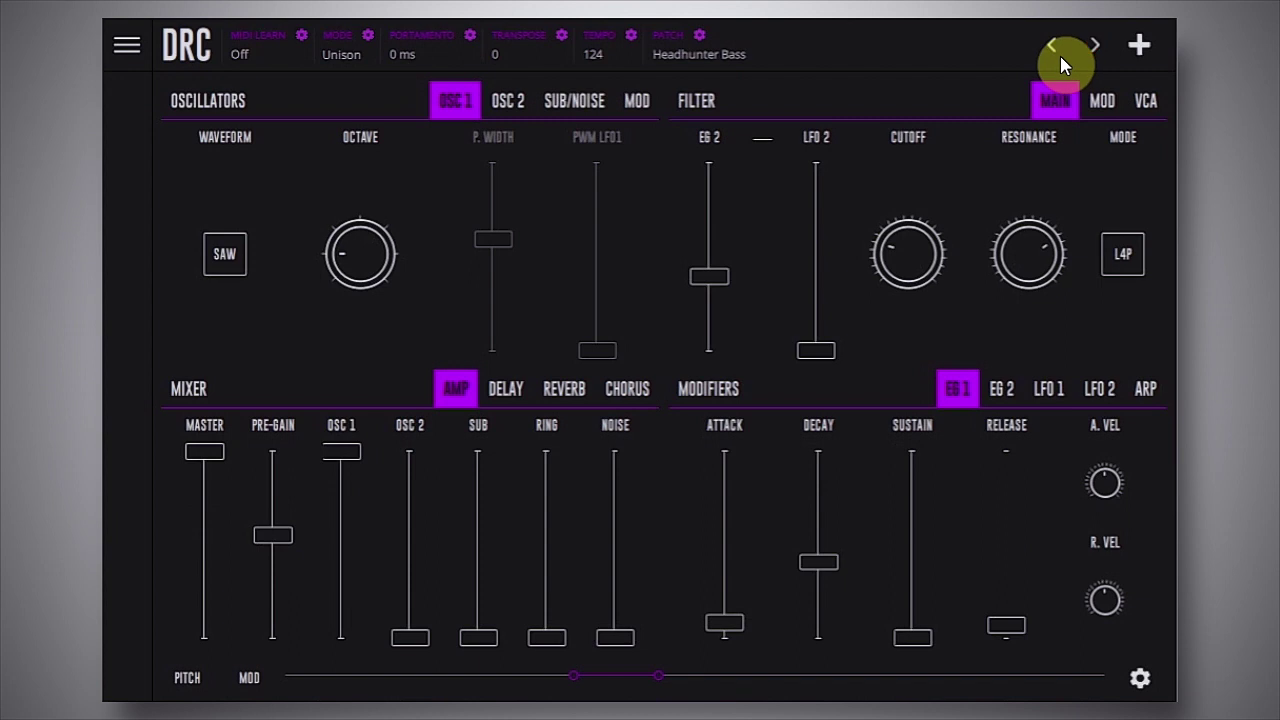
left_click(1092, 46)
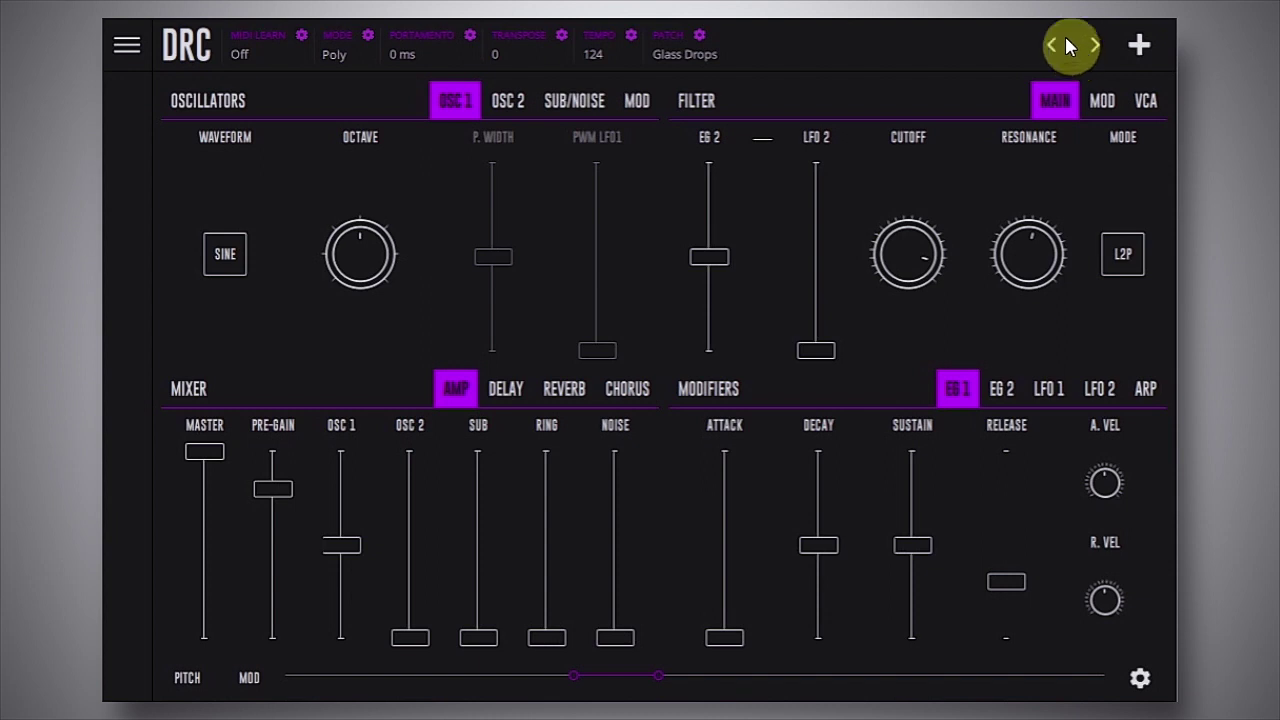
left_click(1094, 46)
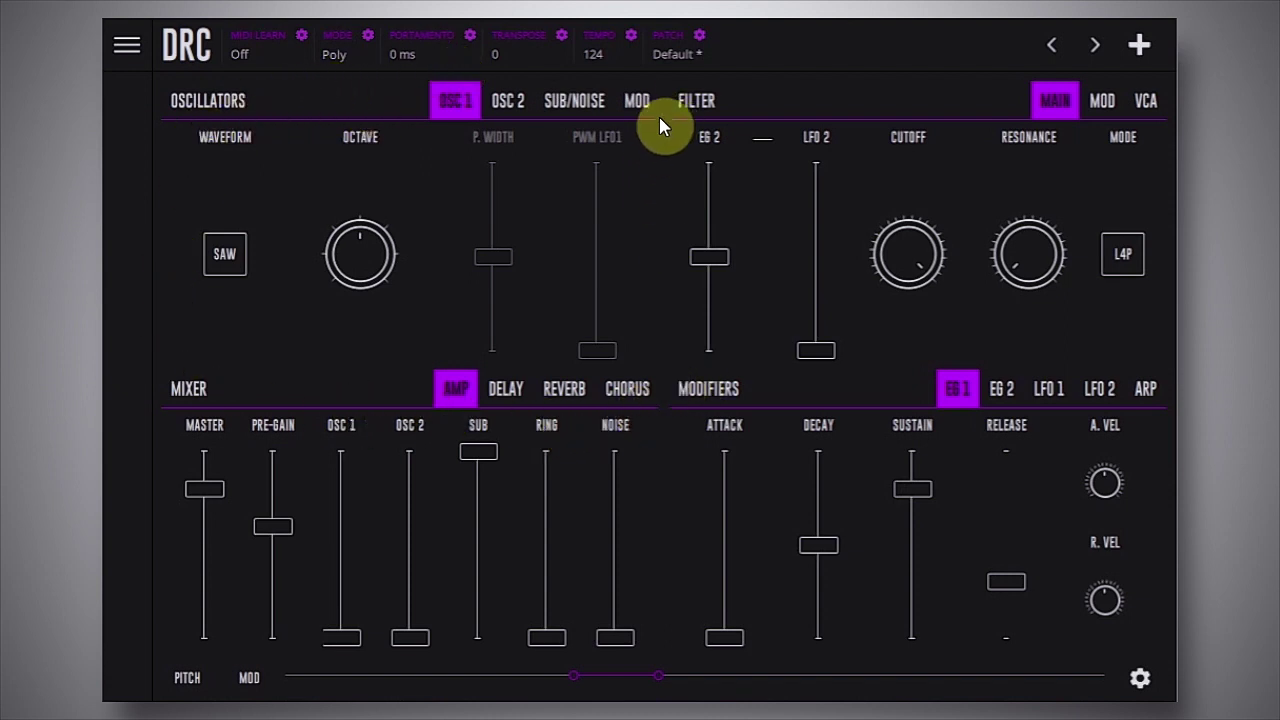
- Look through the oscillator section's Osc 1, Osc 2, Sub/Noise and Mod settings in turn
left_click(456, 111)
left_click(508, 104)
left_click(554, 104)
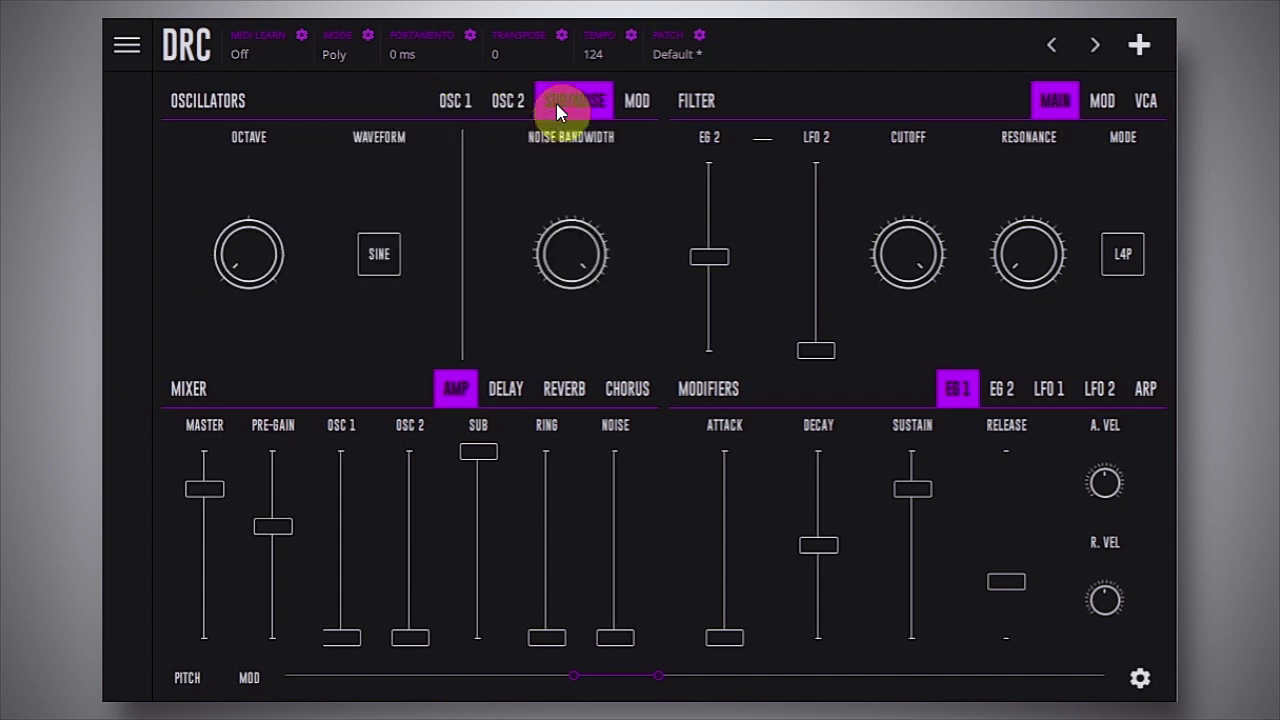
left_click(636, 103)
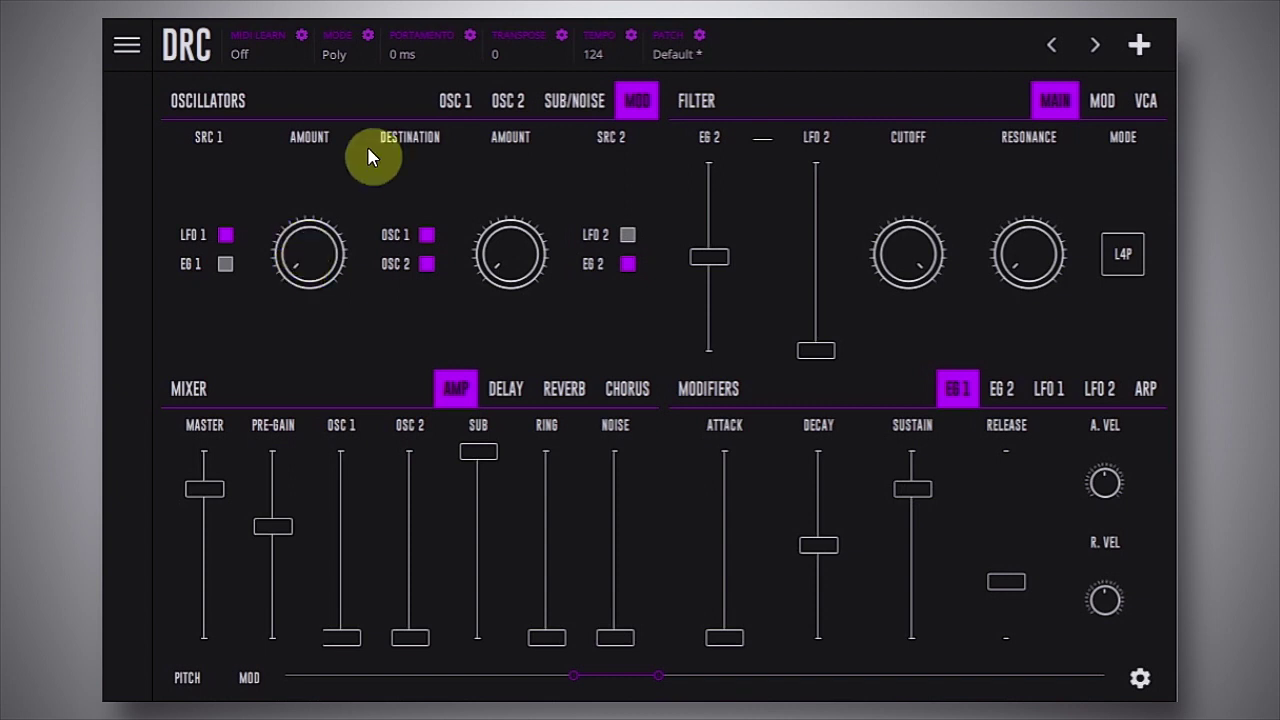
- Set oscillator 1's waveform to square (SQR)
left_click(455, 101)
left_click(225, 254)
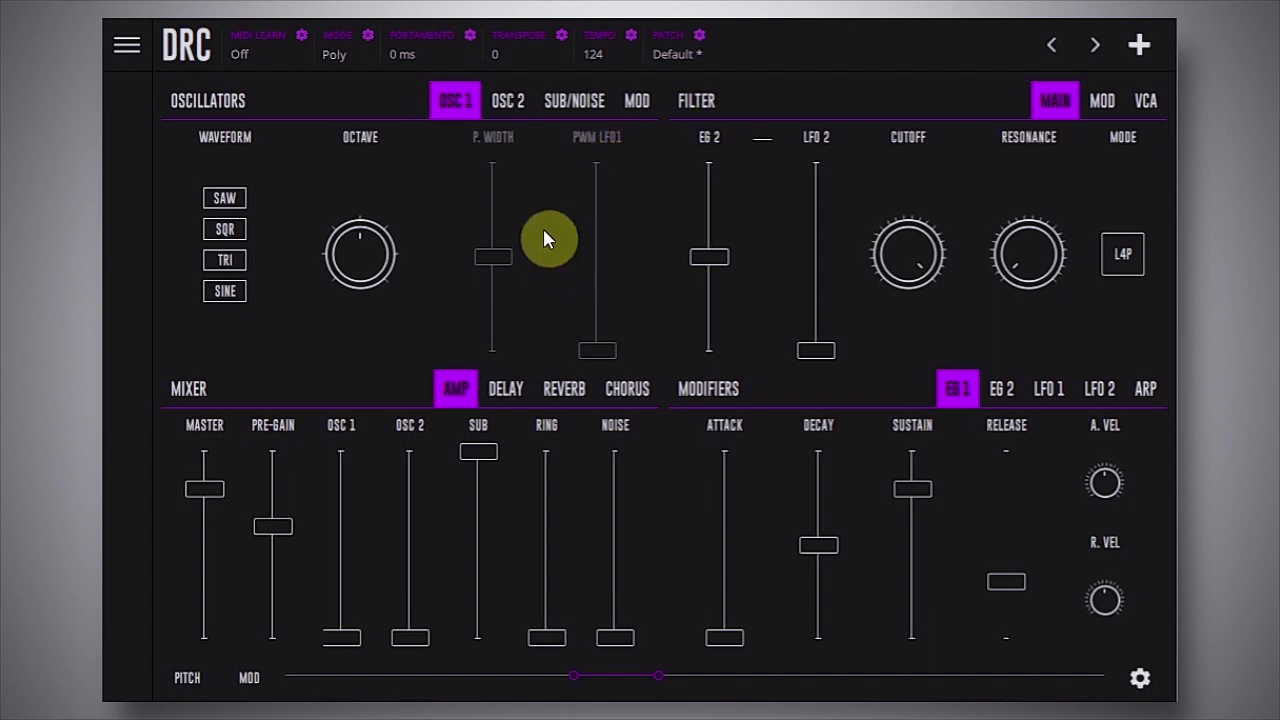
left_click(228, 230)
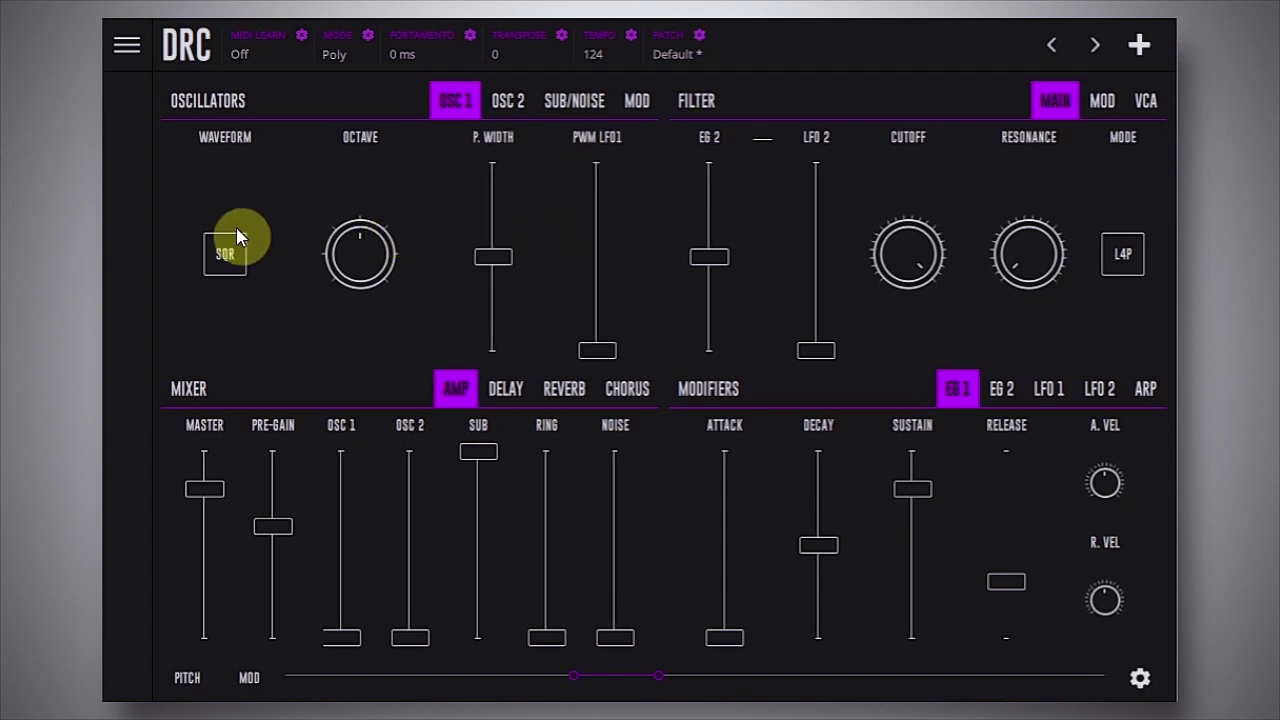
- Set oscillator 2's waveform to triangle (TRI)
left_click(512, 104)
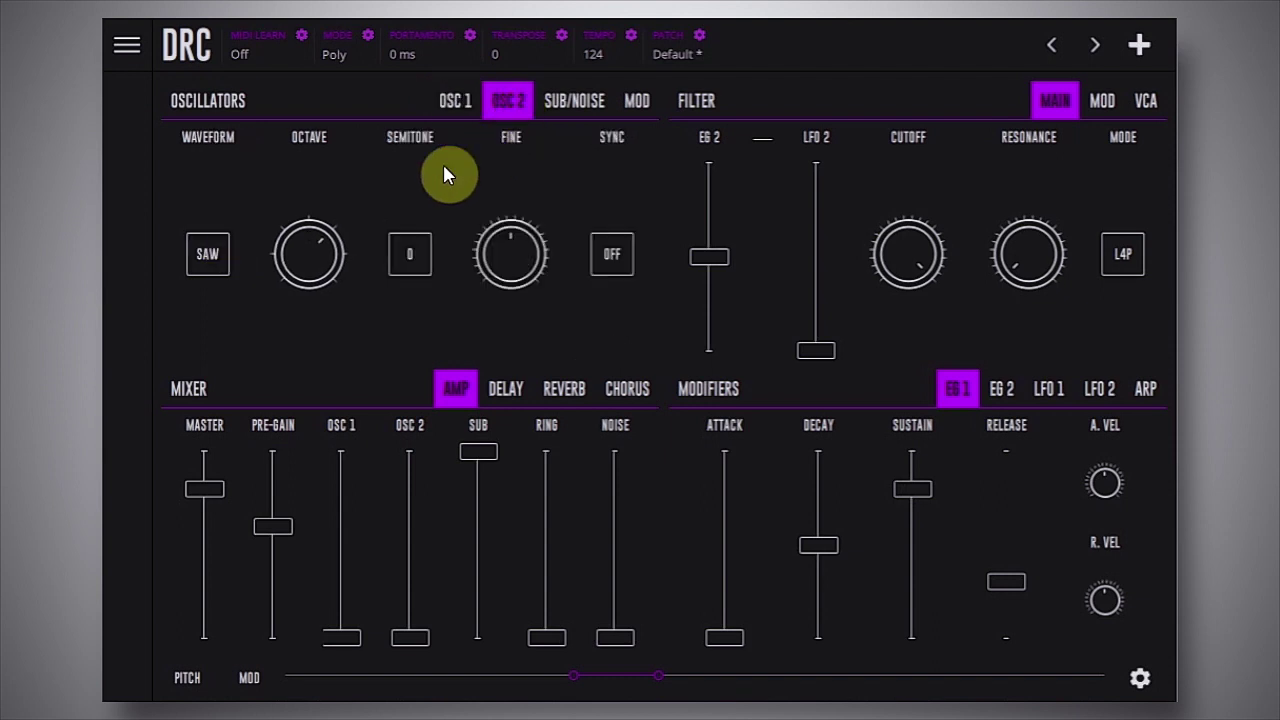
left_click(206, 258)
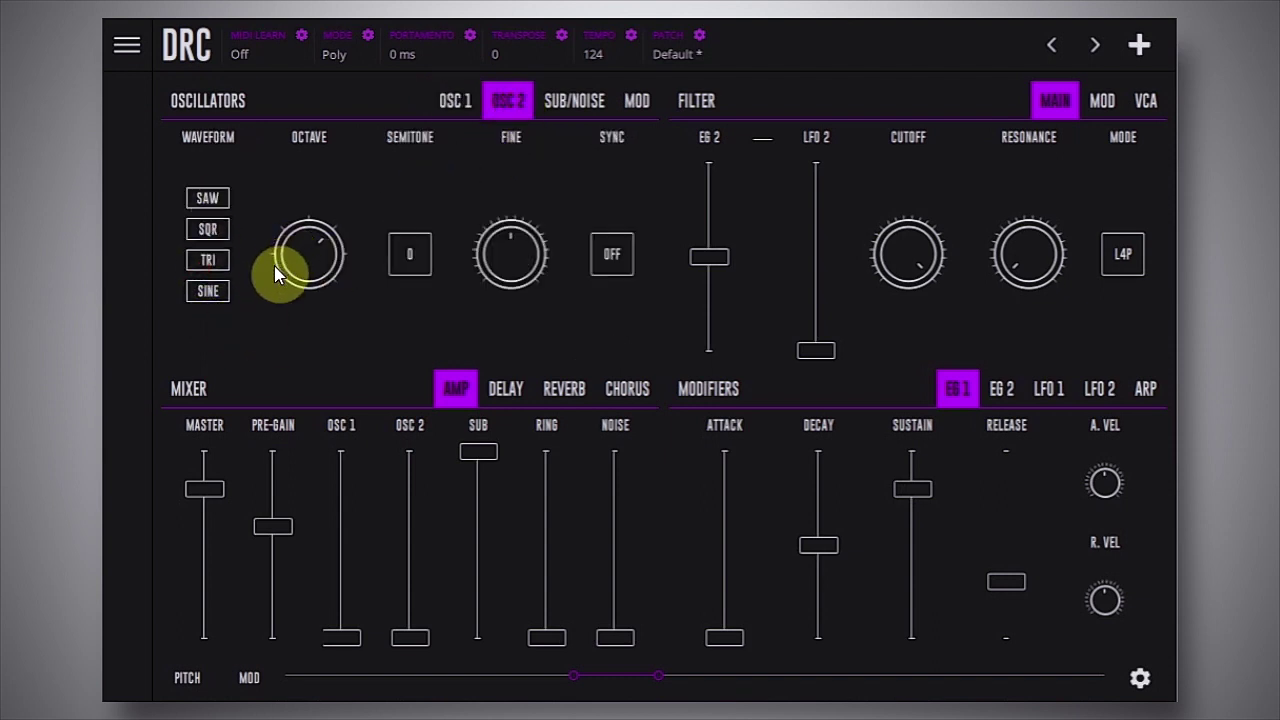
left_click(307, 264)
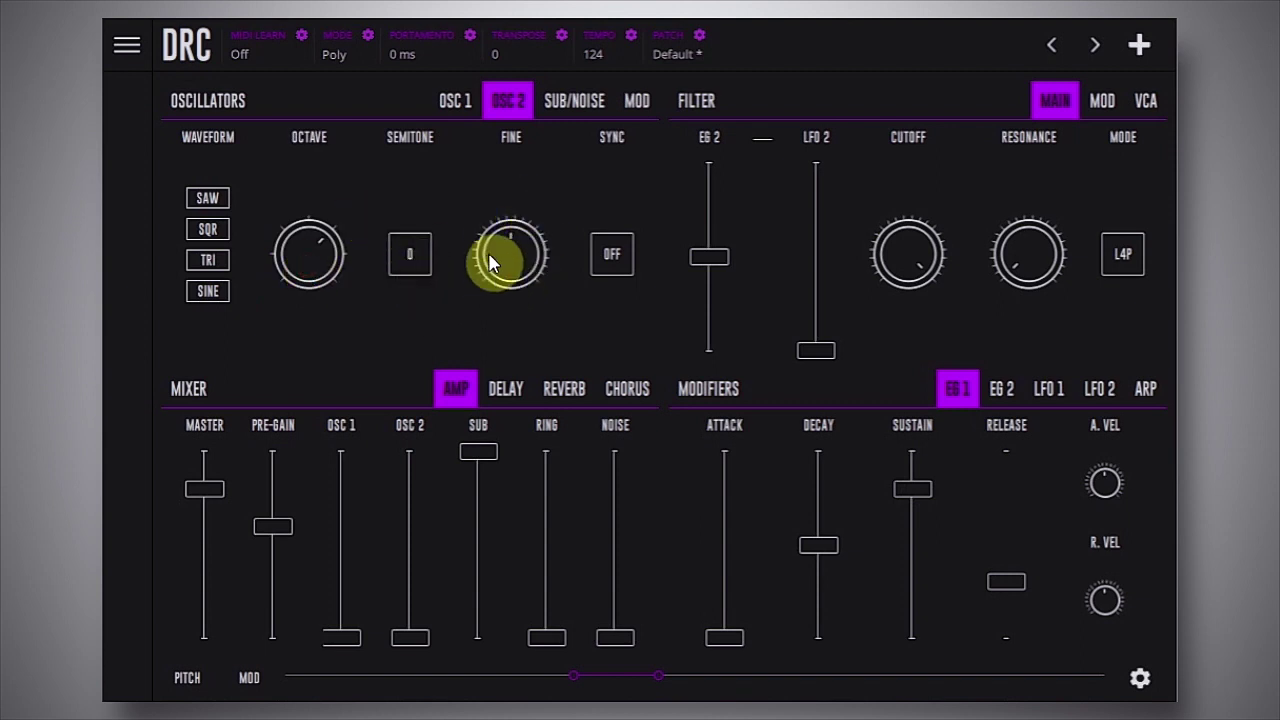
- Show the Sub/Noise settings and raise the mixer's master level to maximum and the pre-gain to slightly below maximum
left_click(566, 103)
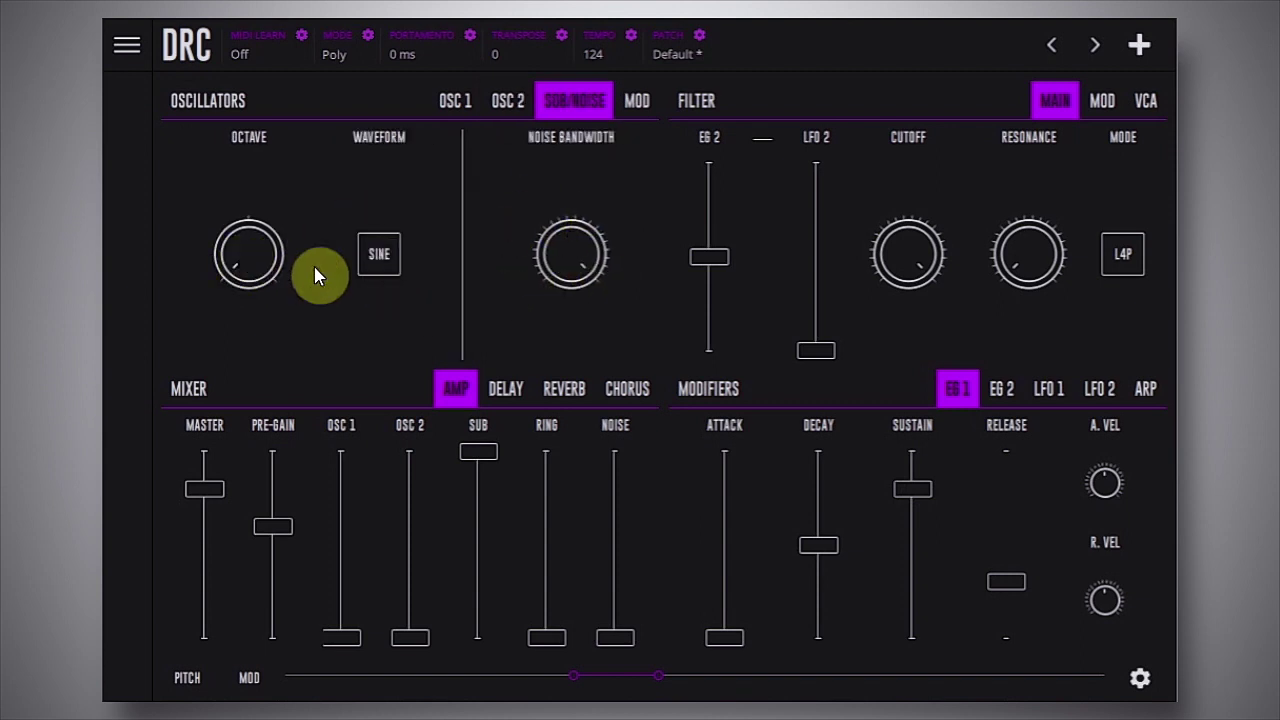
left_click_drag(490, 455, 482, 345)
left_click_drag(295, 528, 272, 451)
left_click_drag(211, 491, 205, 451)
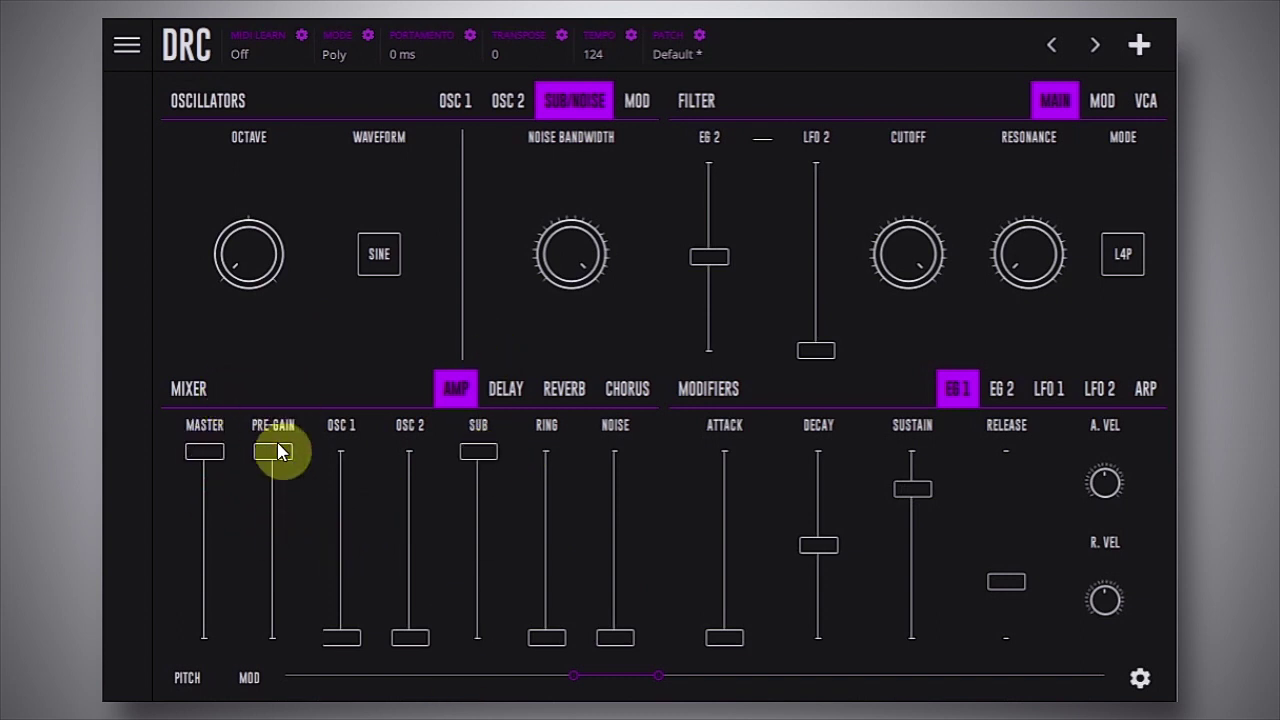
left_click_drag(283, 449, 275, 479)
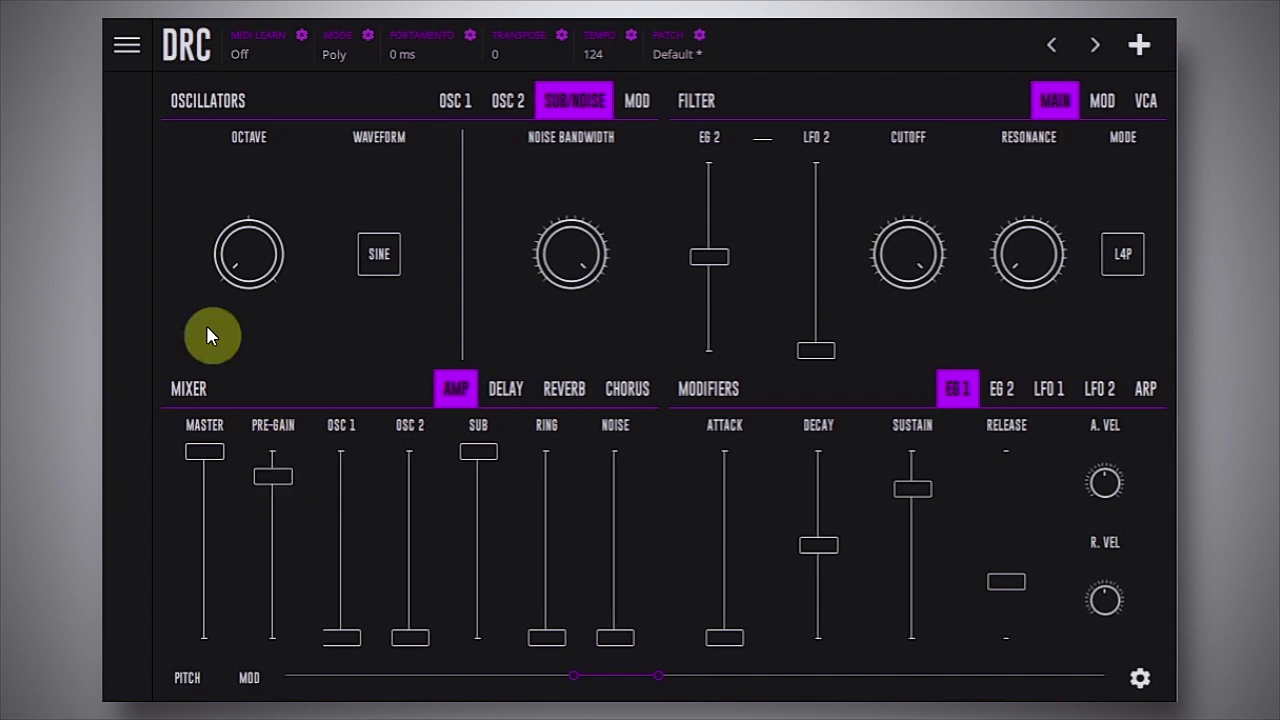
- Show the sub oscillator's waveform choices, try its octave control, and lower the mixer's sub level to zero
left_click(379, 258)
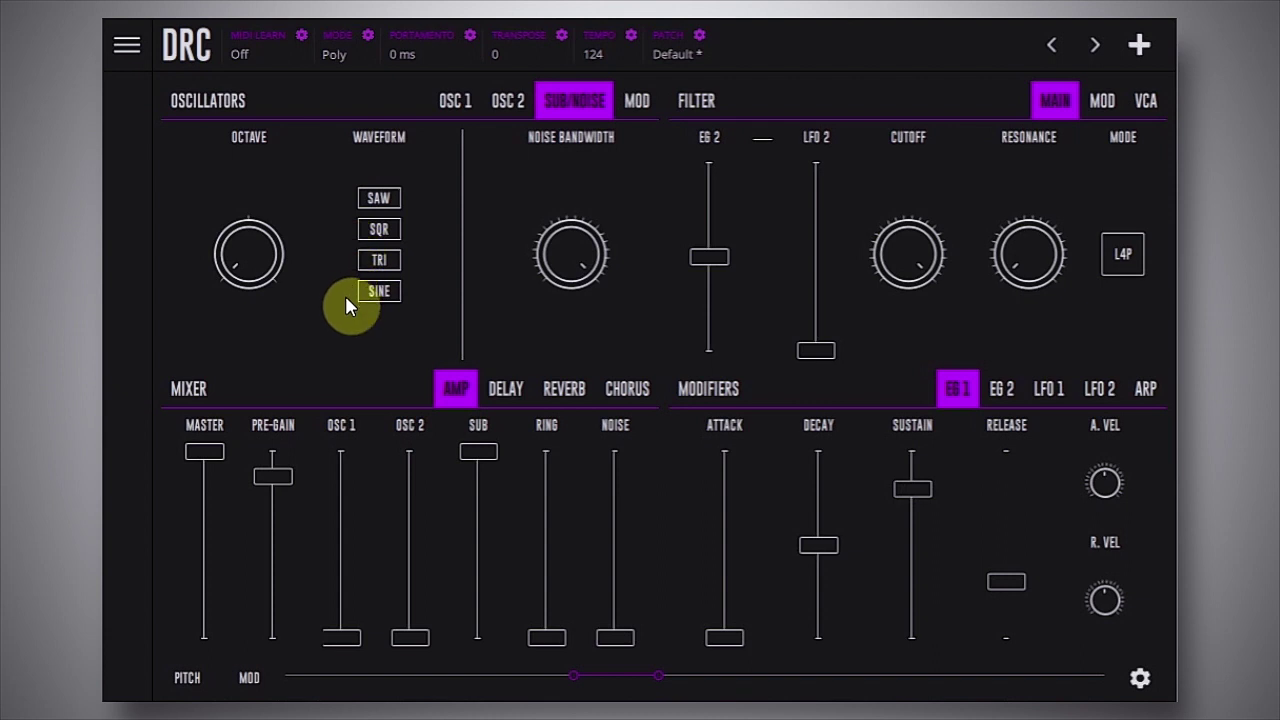
left_click_drag(280, 240, 300, 337)
left_click_drag(478, 451, 518, 698)
- Reduce the noise bandwidth to near its minimum with the noise level at maximum, and return the noise level to zero
left_click_drag(617, 634, 620, 445)
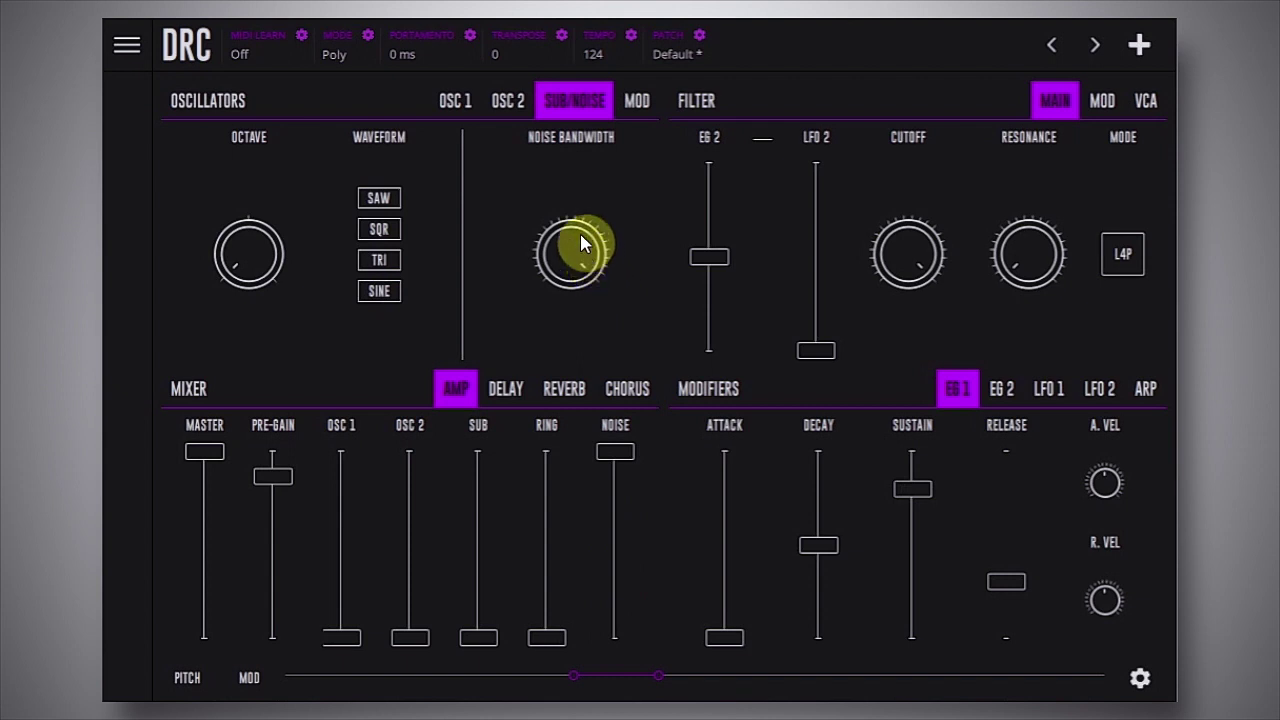
left_click_drag(591, 251, 537, 449)
left_click_drag(563, 266, 566, 389)
left_click_drag(574, 251, 567, 373)
left_click(558, 304)
left_click_drag(628, 550, 622, 640)
left_click_drag(538, 634, 548, 665)
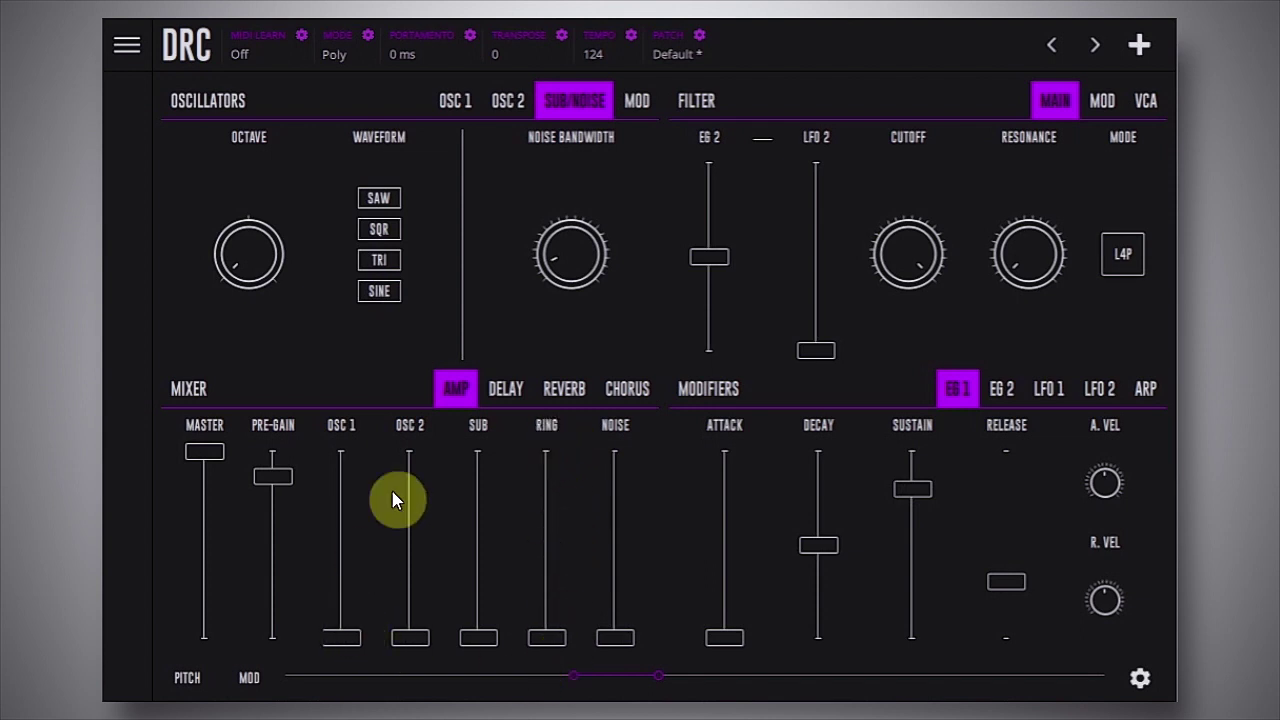
- Blend the mixer levels: Osc 1 at about three quarters, Osc 2 just over half, Sub and Noise near 40%, and Ring near 30%
left_click_drag(338, 634, 360, 503)
left_click_drag(414, 633, 413, 536)
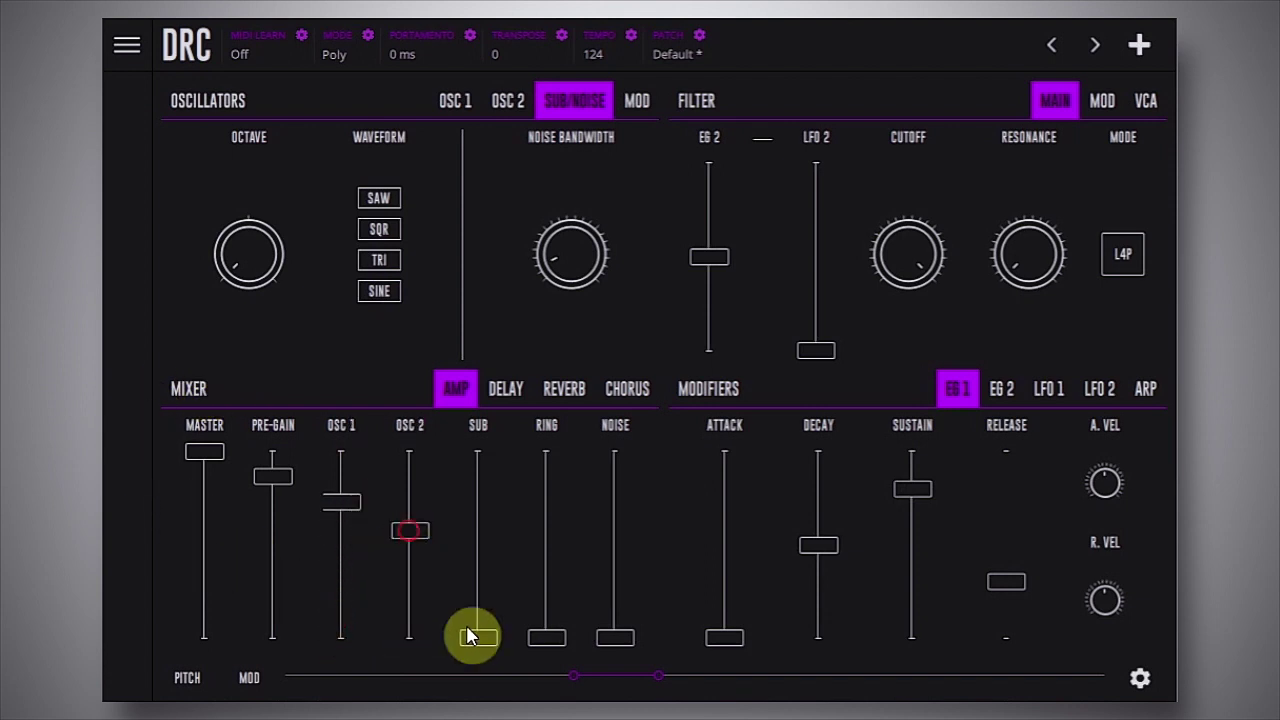
left_click_drag(474, 644, 487, 580)
left_click_drag(546, 637, 550, 588)
left_click_drag(615, 637, 617, 566)
left_click_drag(489, 579, 543, 593)
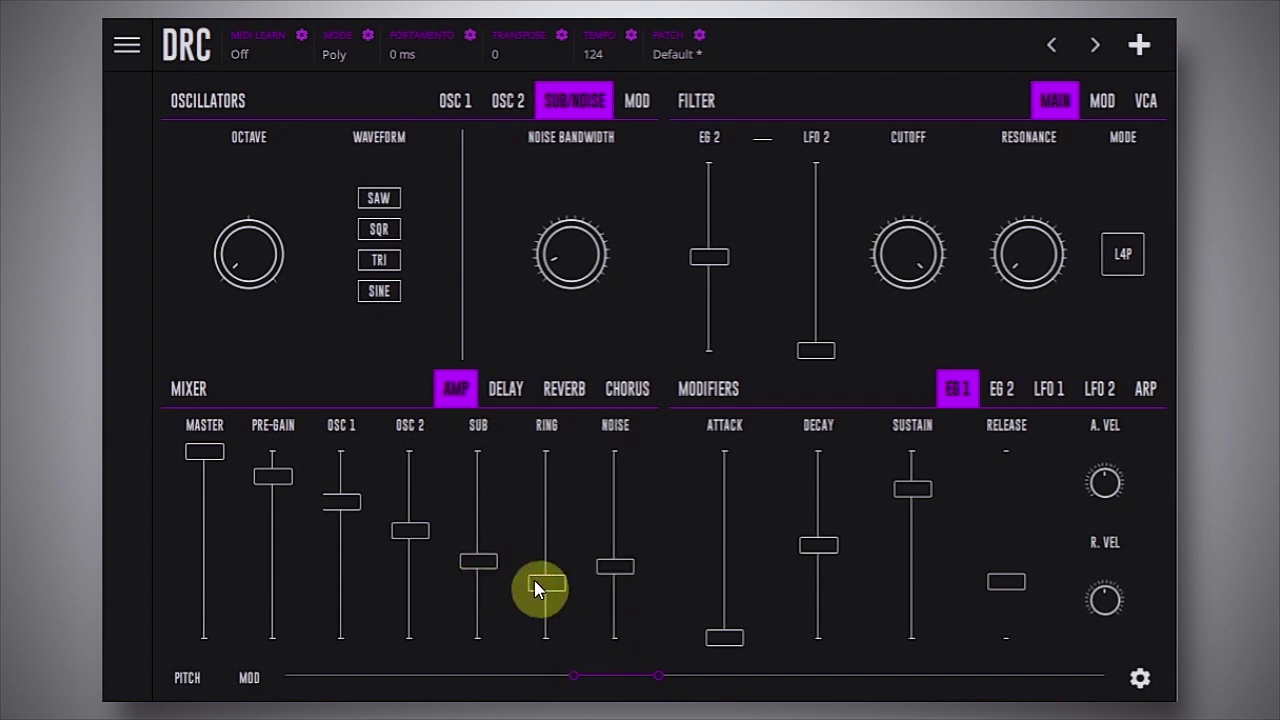
- Show the Osc 2 and EG 2 settings and set the filter mode to Notch
left_click(508, 100)
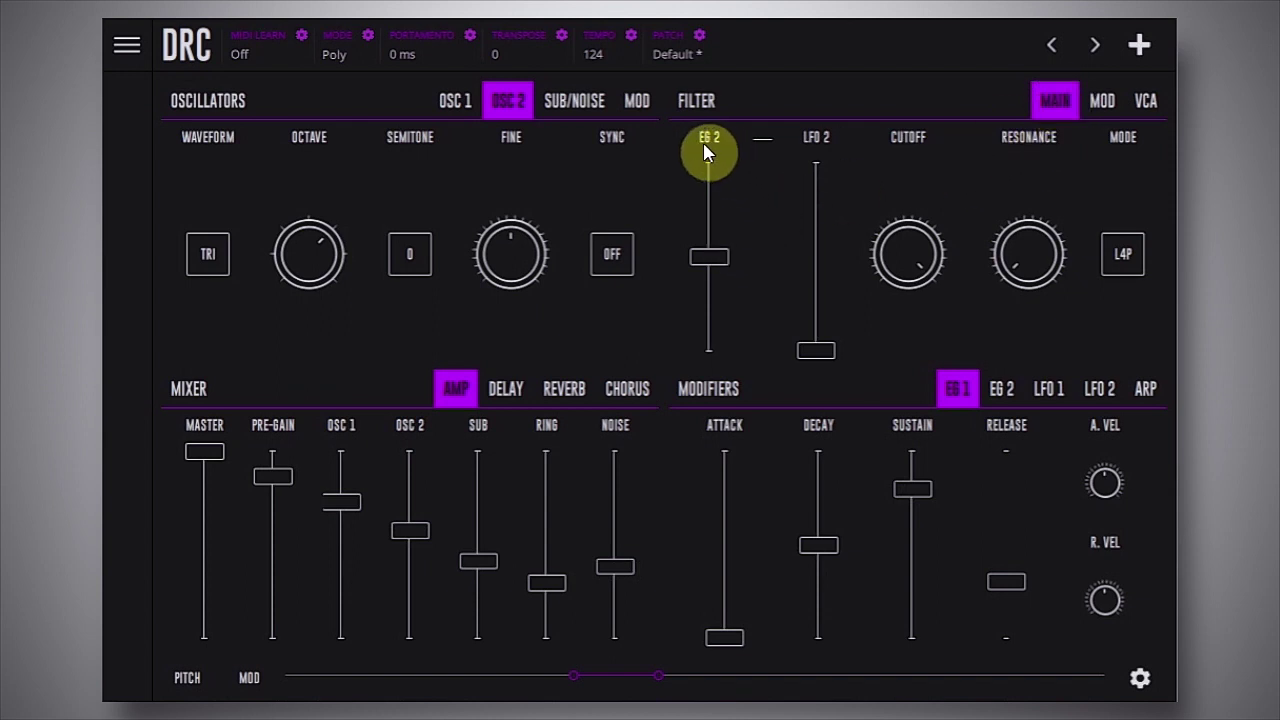
left_click(998, 391)
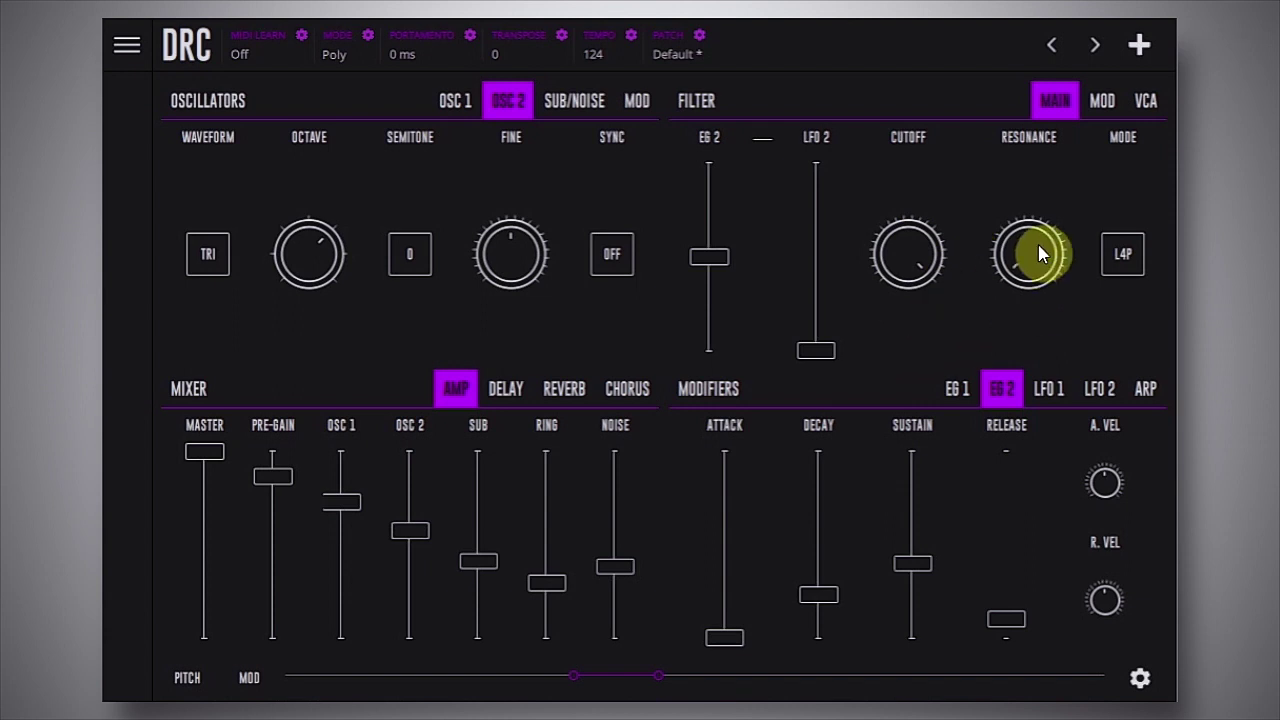
left_click(1103, 260)
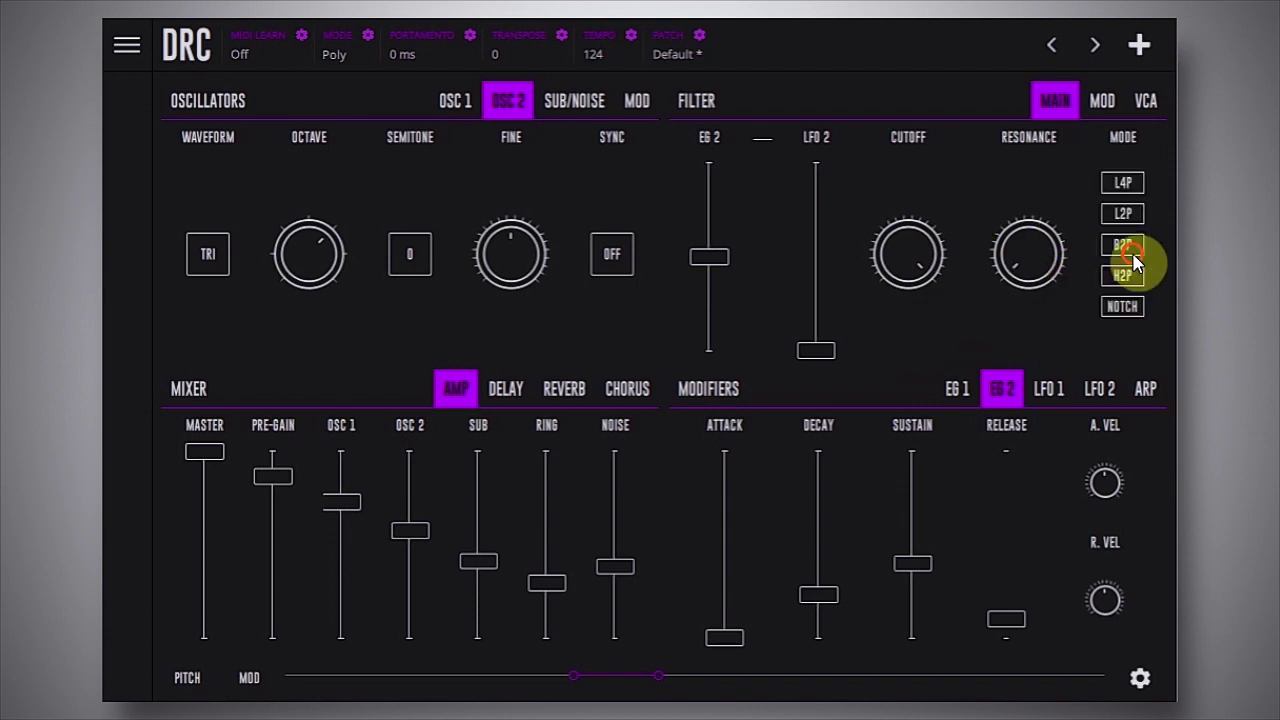
left_click(1117, 307)
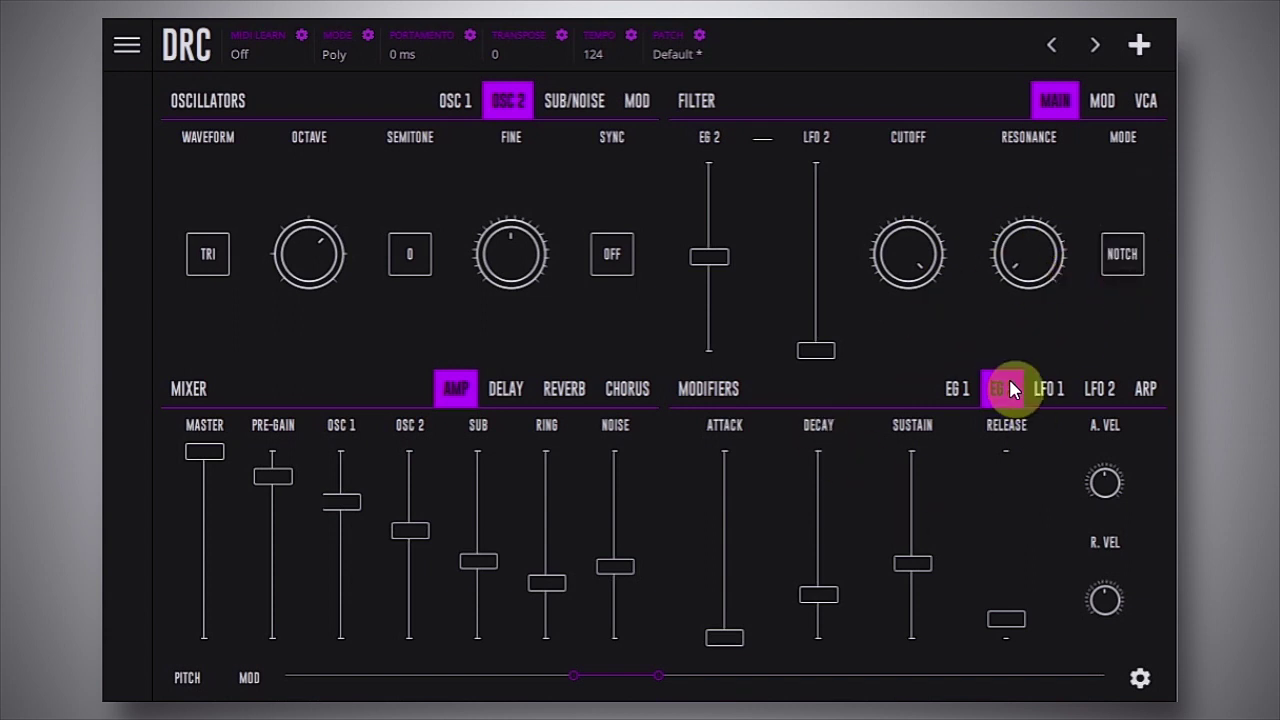
- Try EG 1's attack at just over half and return it to its minimum
left_click(956, 392)
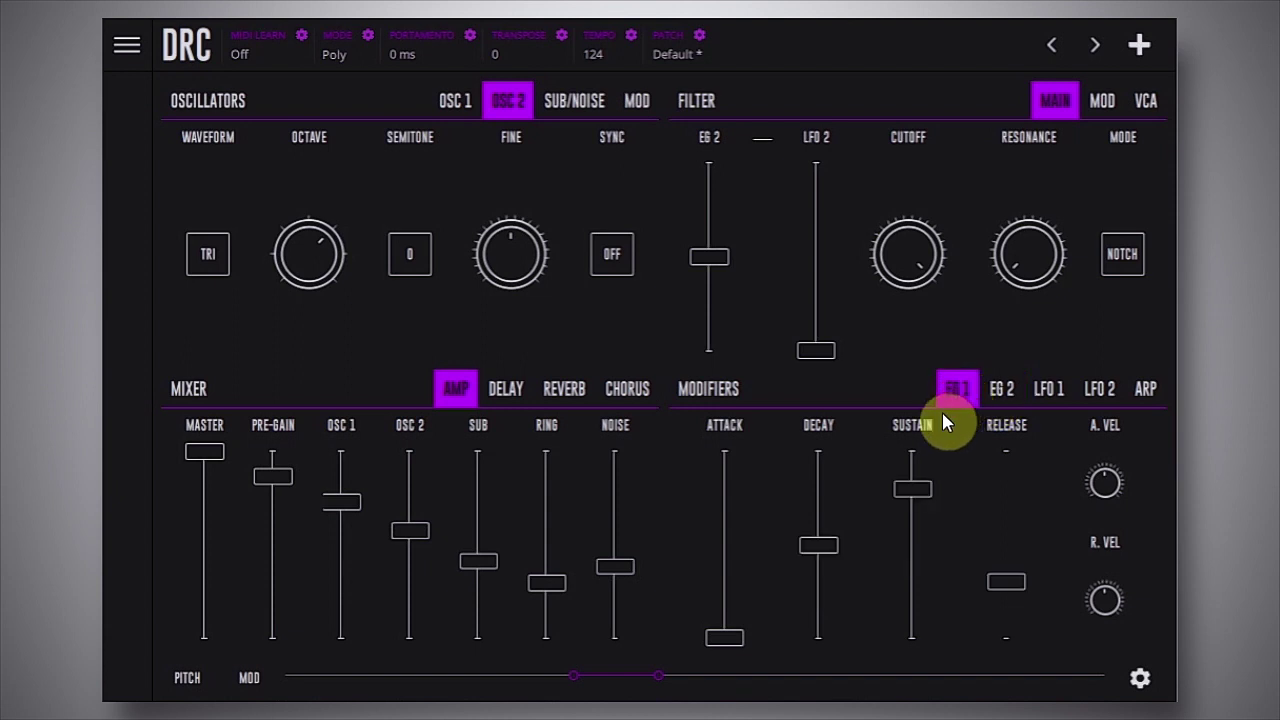
left_click(721, 630)
left_click_drag(724, 636, 732, 566)
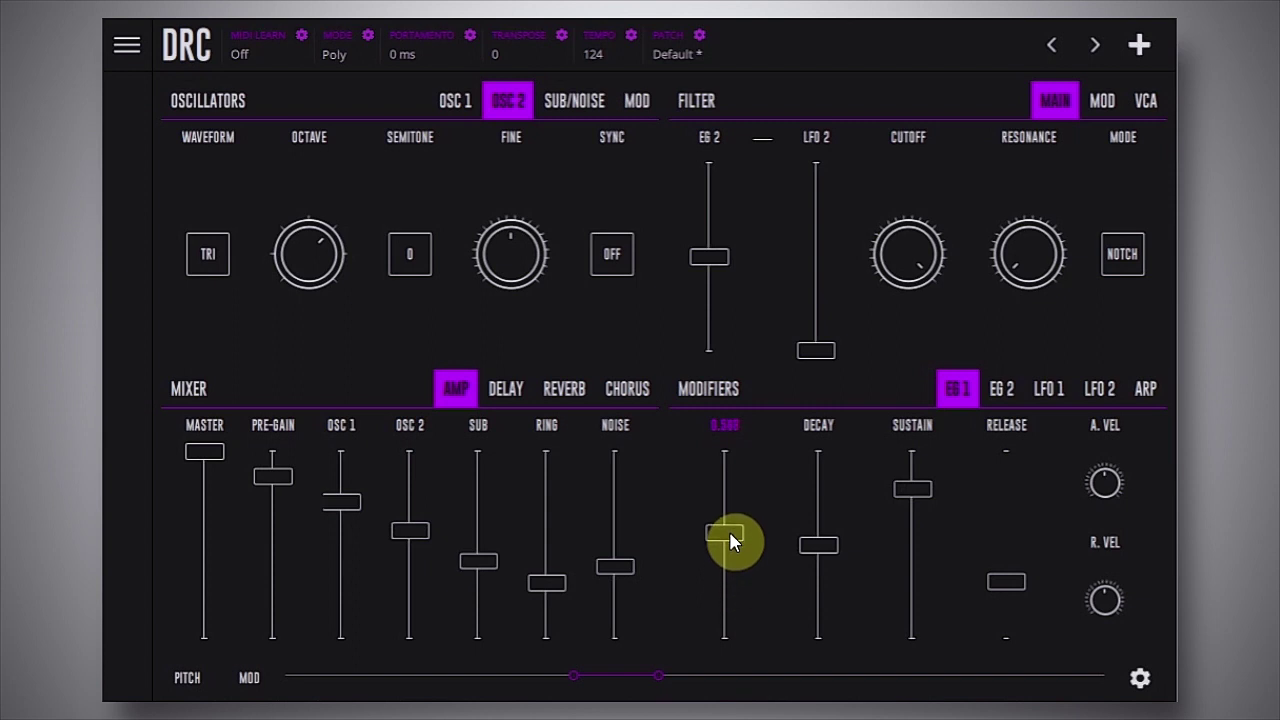
left_click_drag(730, 540, 740, 665)
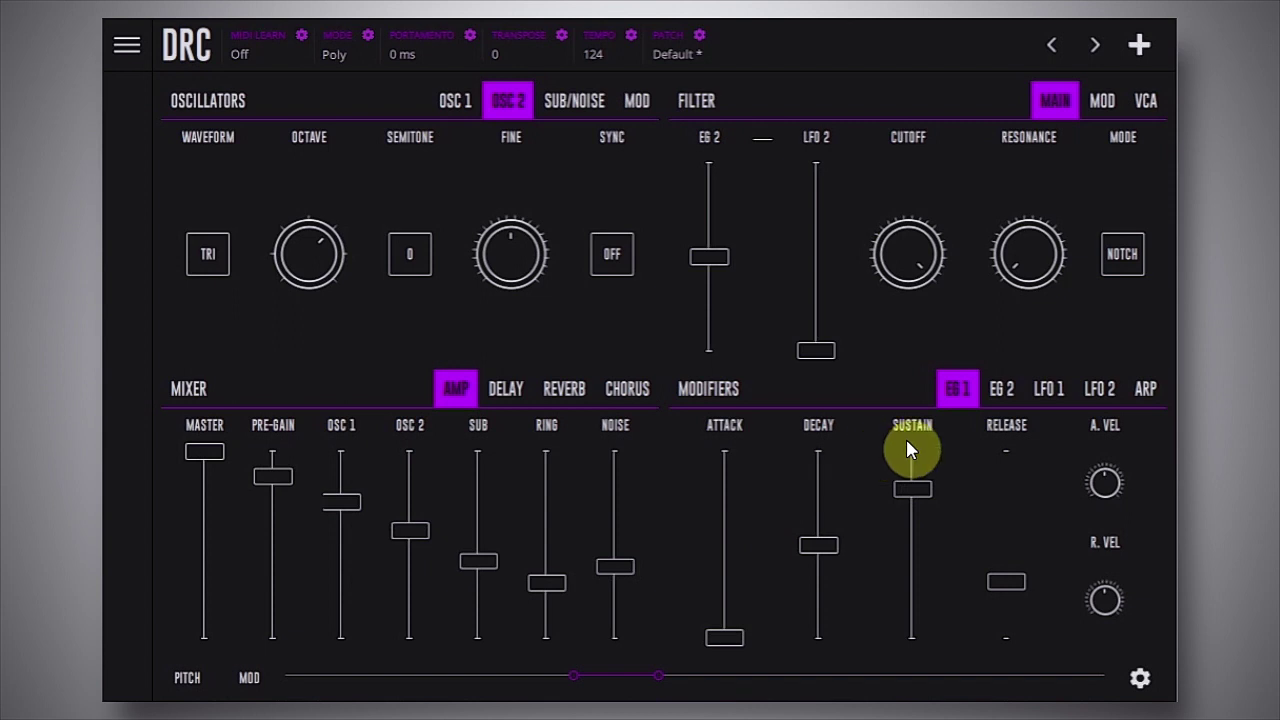
- Show the EG 2 and LFO 1 modifier settings and the oscillator modulation routing
left_click(999, 390)
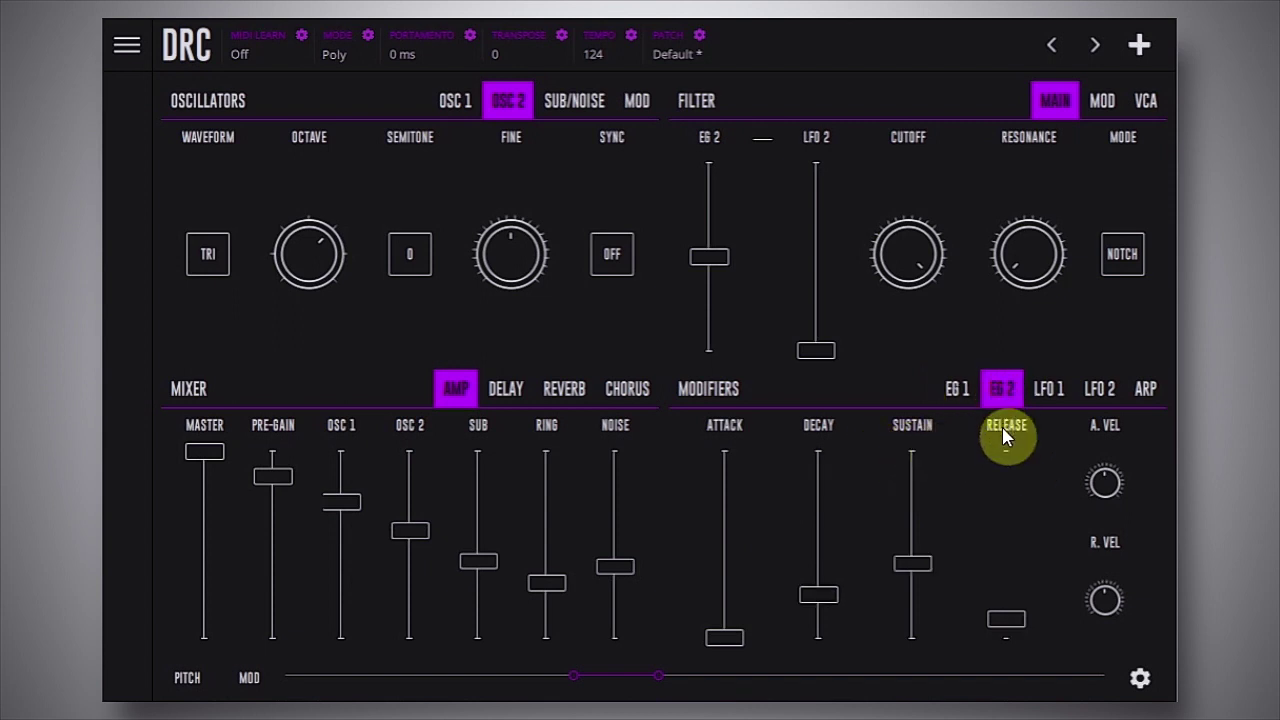
left_click(1045, 394)
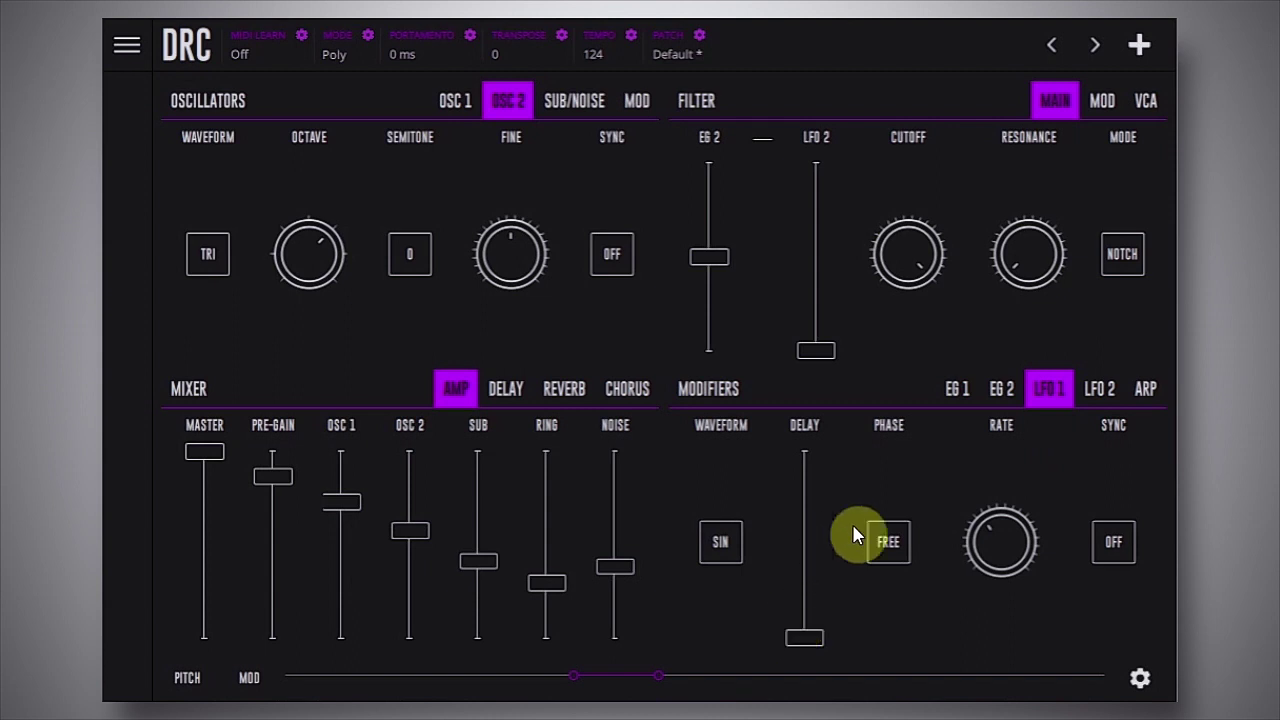
left_click(641, 101)
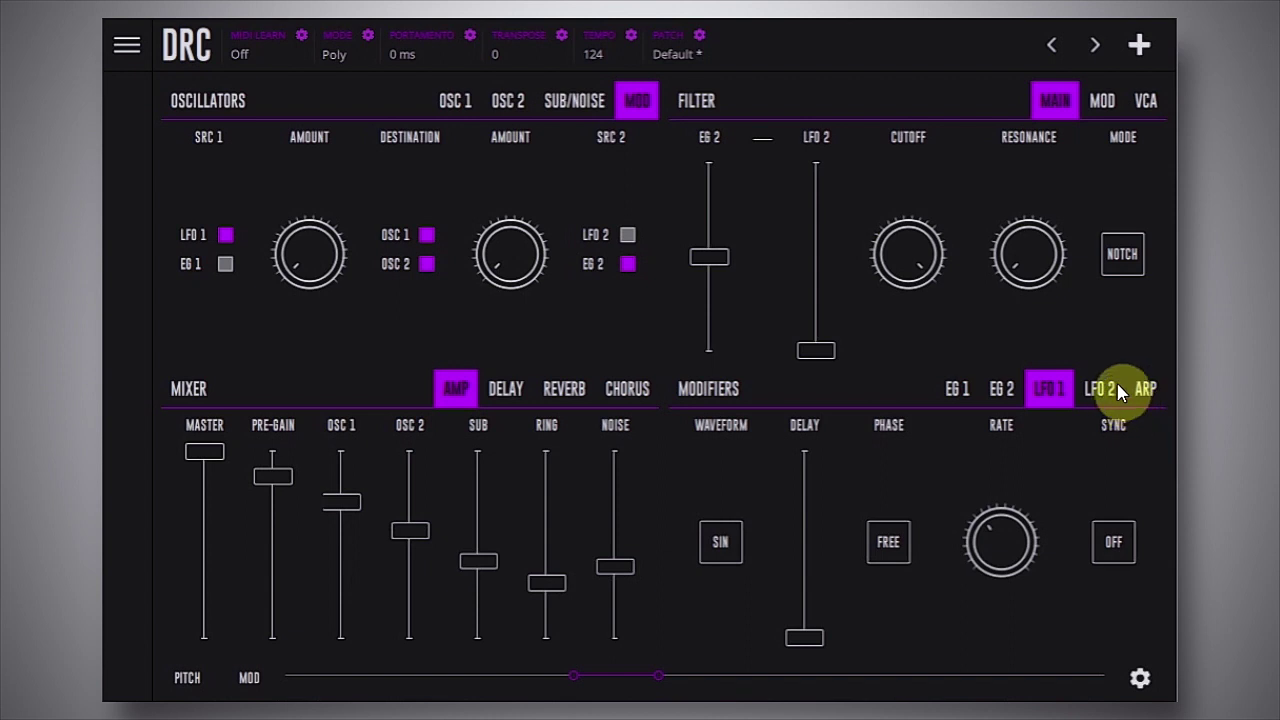
- In the arpeggiator, raise the steps to about a third of the range, lower the rate to about 40%, and switch sync off
left_click(1146, 390)
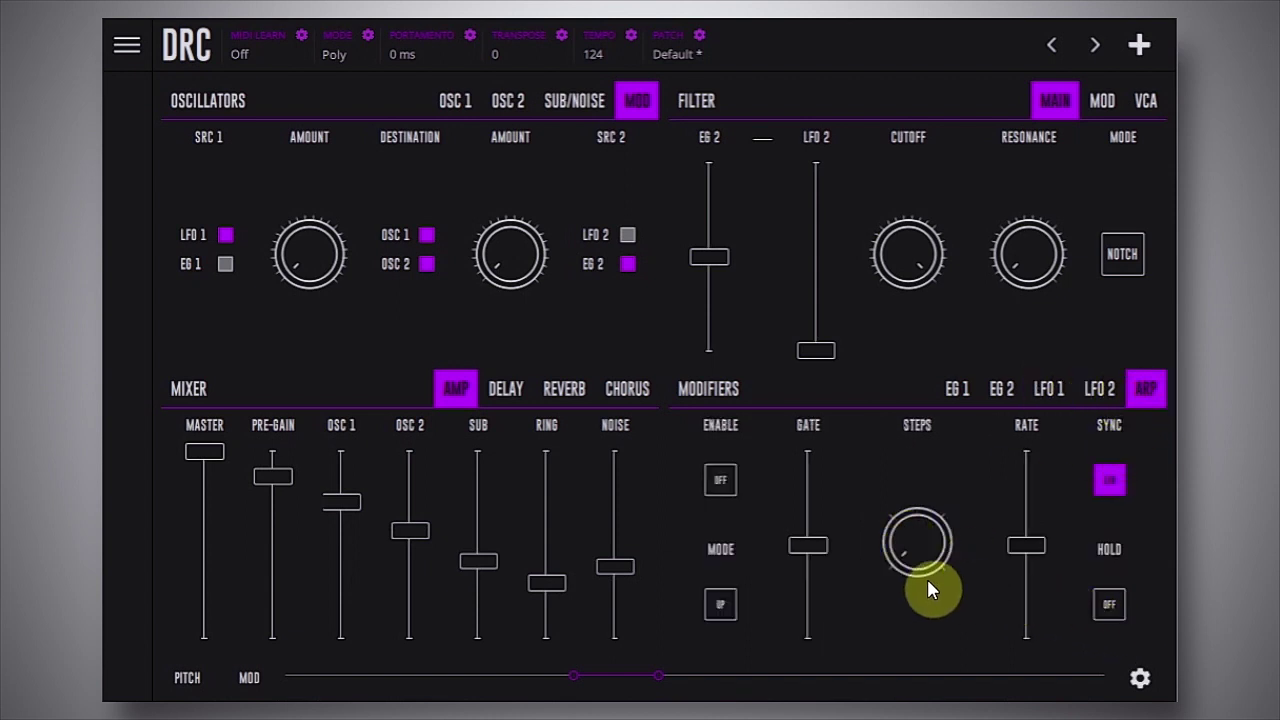
mouse_move(921, 573)
left_mouse_down()
mouse_move(923, 537)
mouse_move(918, 588)
left_mouse_up()
left_click_drag(1026, 545, 1070, 475)
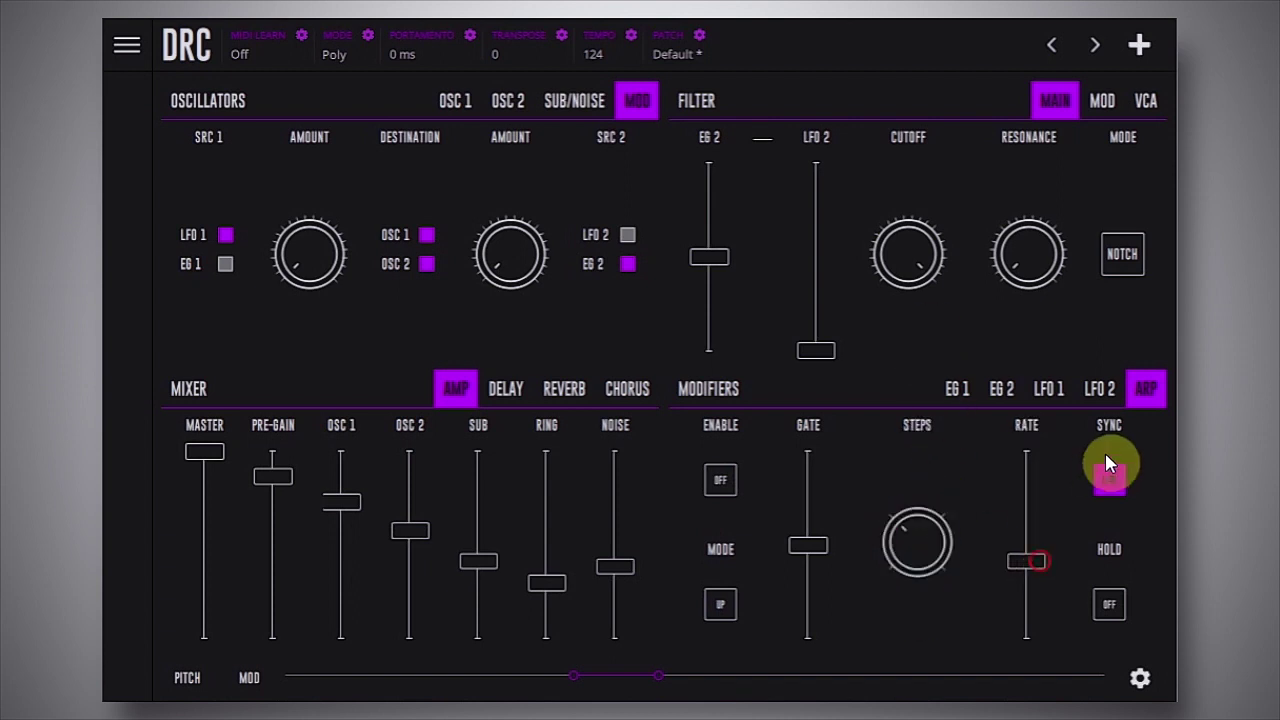
left_click(1110, 482)
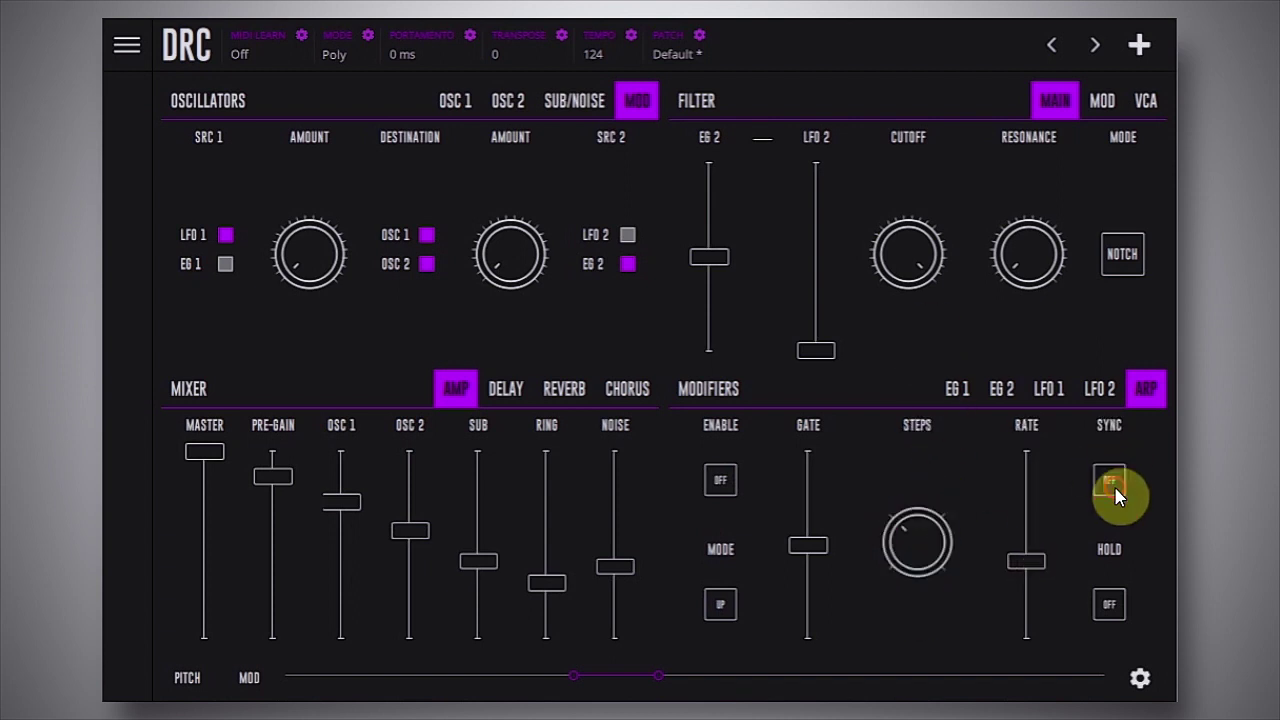
- Set the arpeggiator's gate to about 30%, its mode to up/down, and switch hold on
left_click(727, 481)
left_click(727, 481)
left_click_drag(812, 546, 816, 582)
left_click(1113, 603)
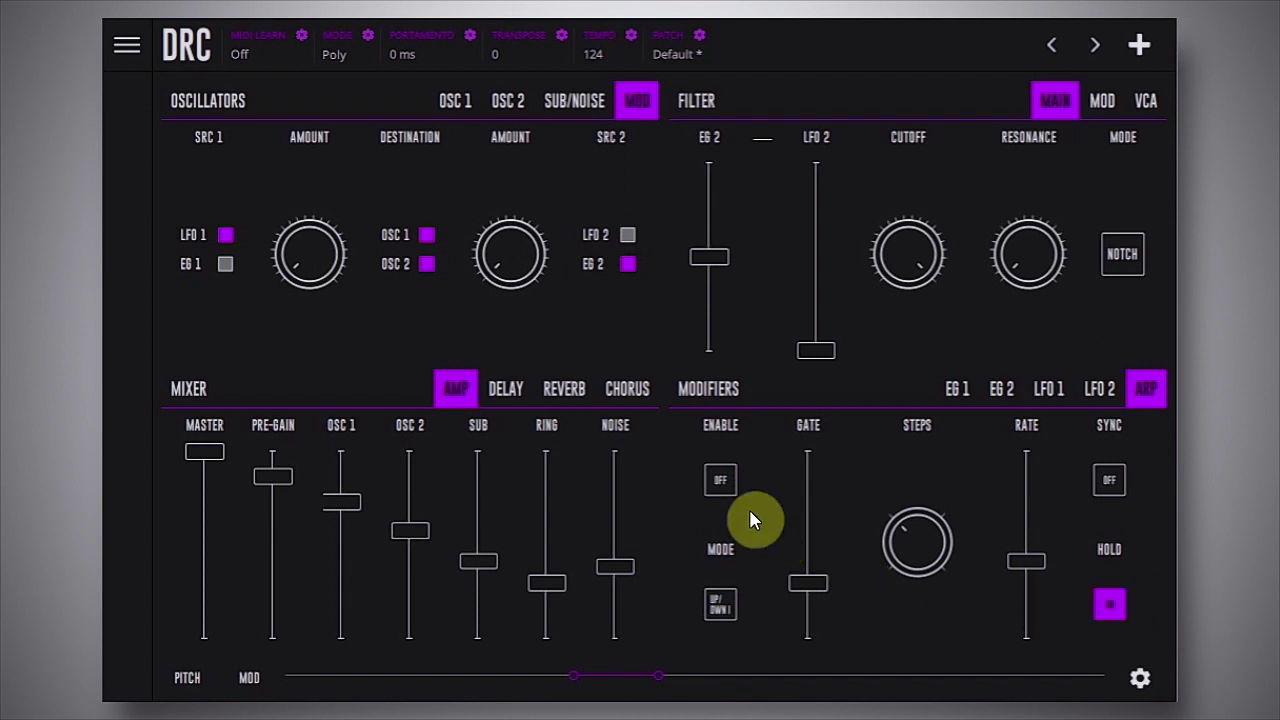
- Audition the enabled arpeggiator, lowering the mixer's master level to about three quarters, and switch hold off
left_click(720, 480)
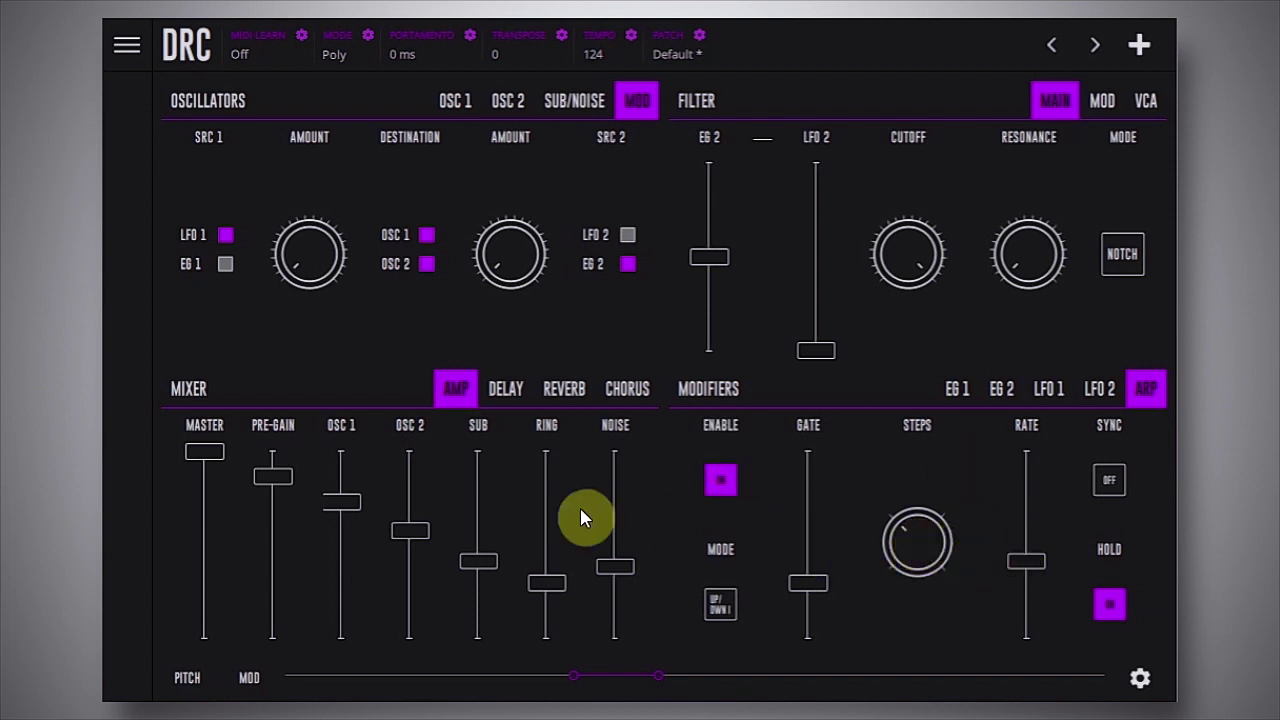
left_click_drag(203, 453, 208, 500)
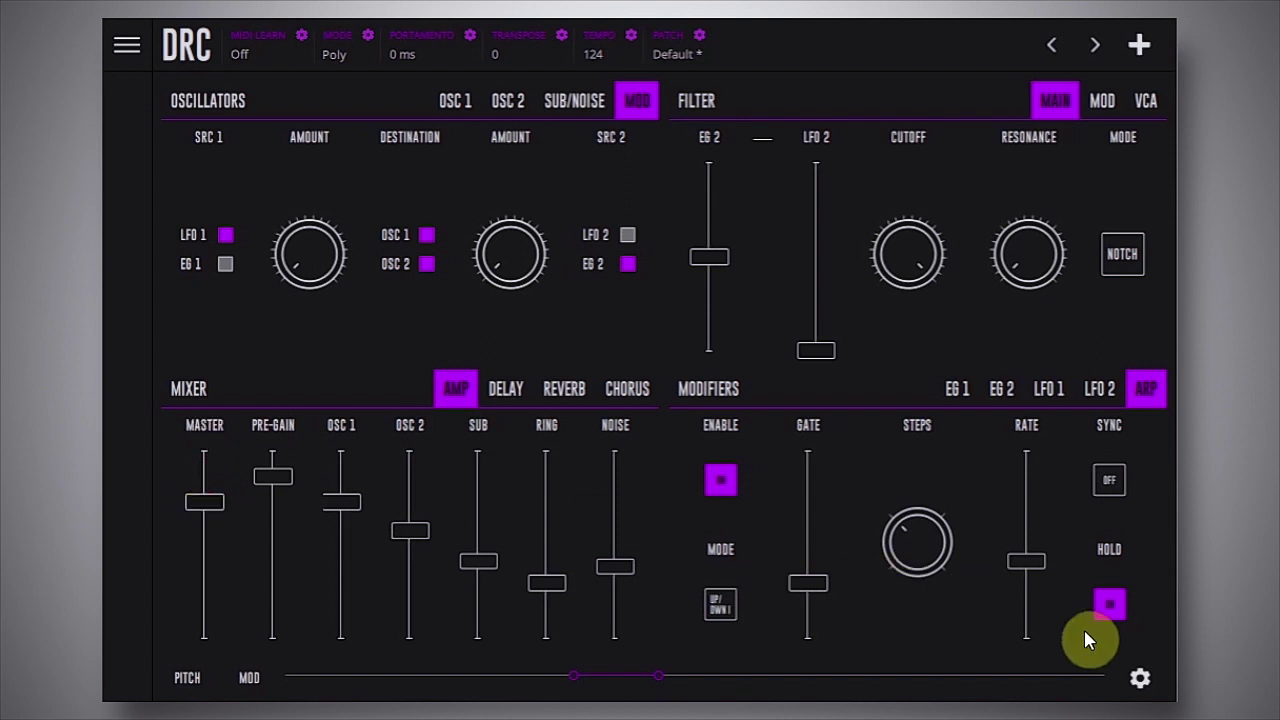
left_click(1109, 604)
- Vary the arpeggiator's steps down to the minimum and audition it with hold briefly switched on
left_click_drag(905, 538, 897, 602)
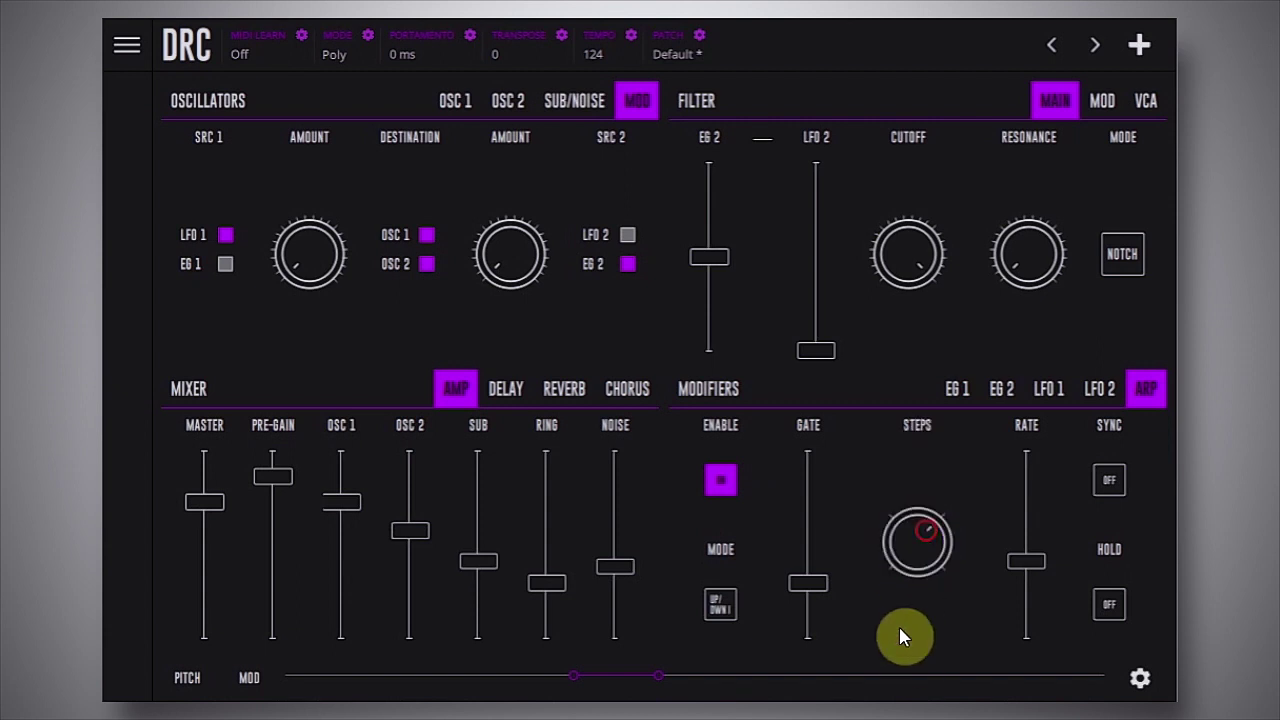
left_click_drag(908, 540, 914, 698)
left_click_drag(906, 525, 900, 628)
left_click(907, 536)
left_click(1108, 605)
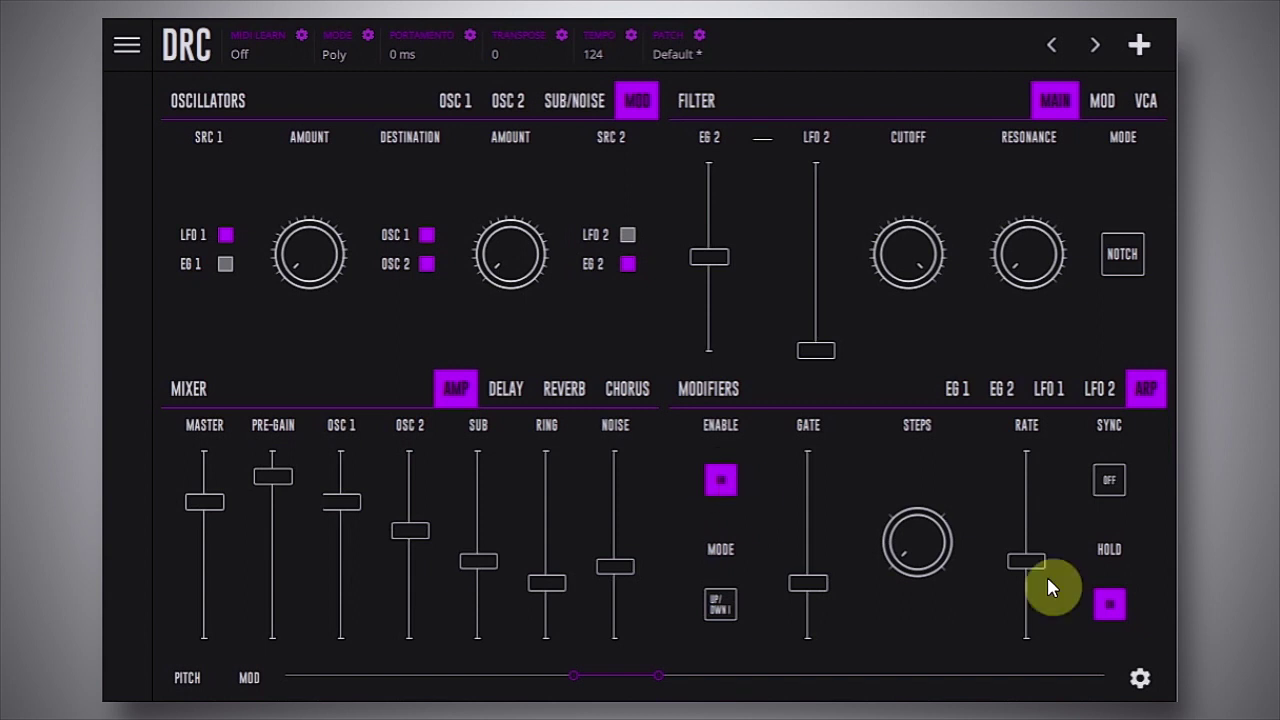
left_click(1114, 606)
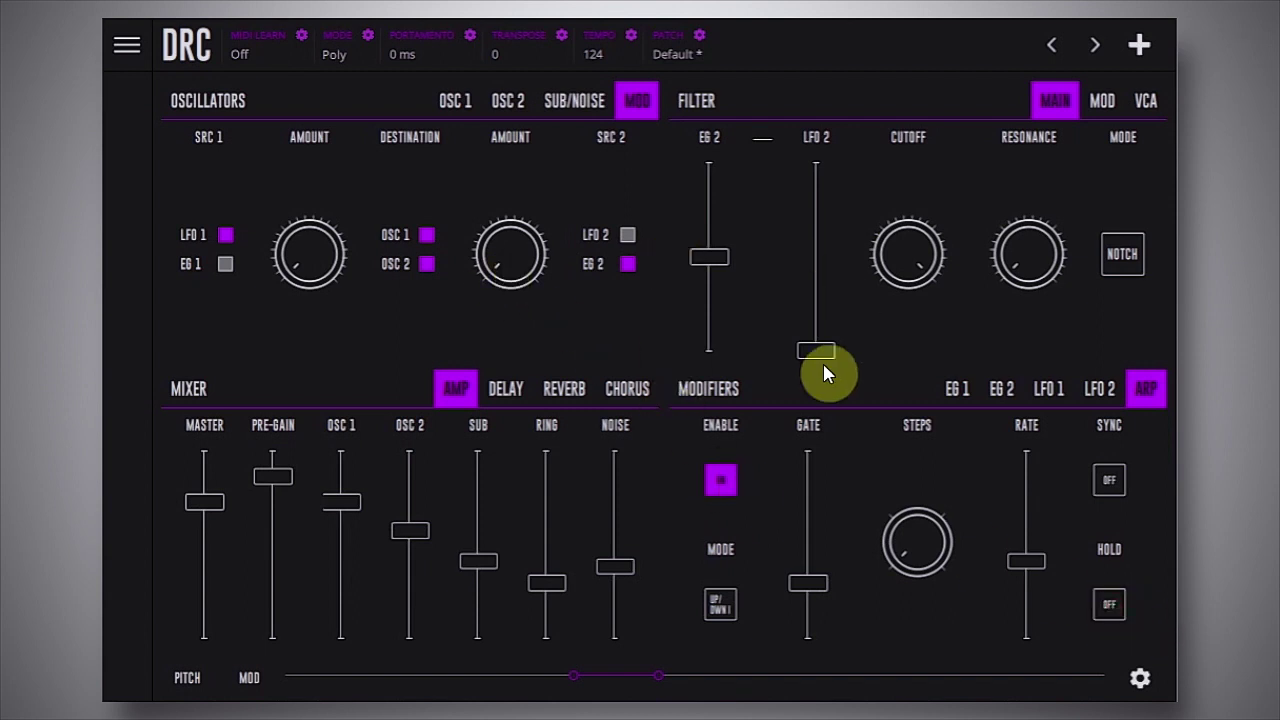